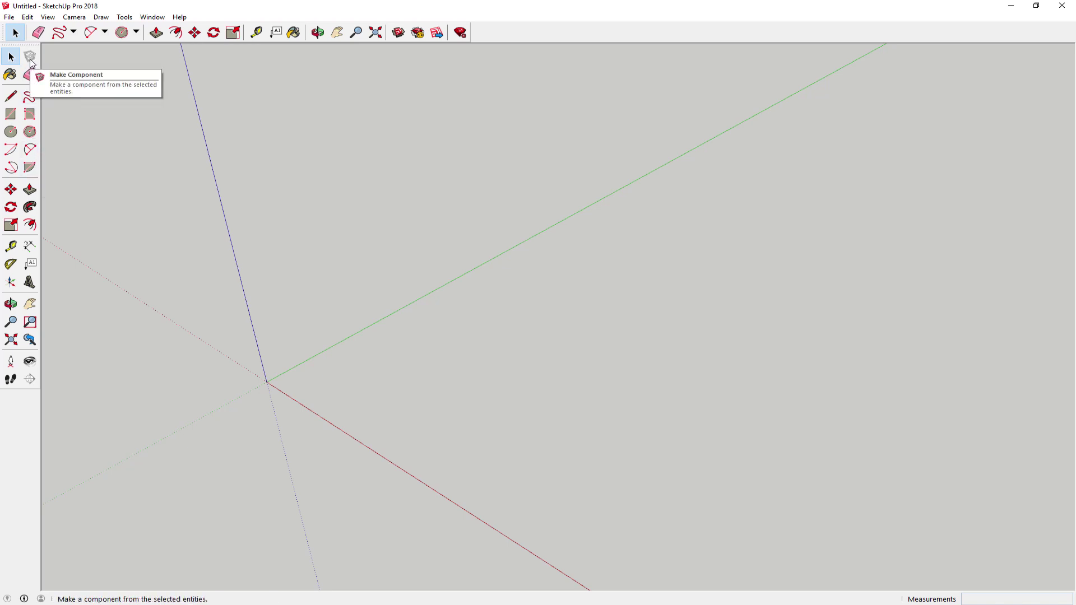
Step: Draw a flat rectangle on the ground between two corners near the origin, then orbit to view it
left_click(10, 114)
left_click(333, 404)
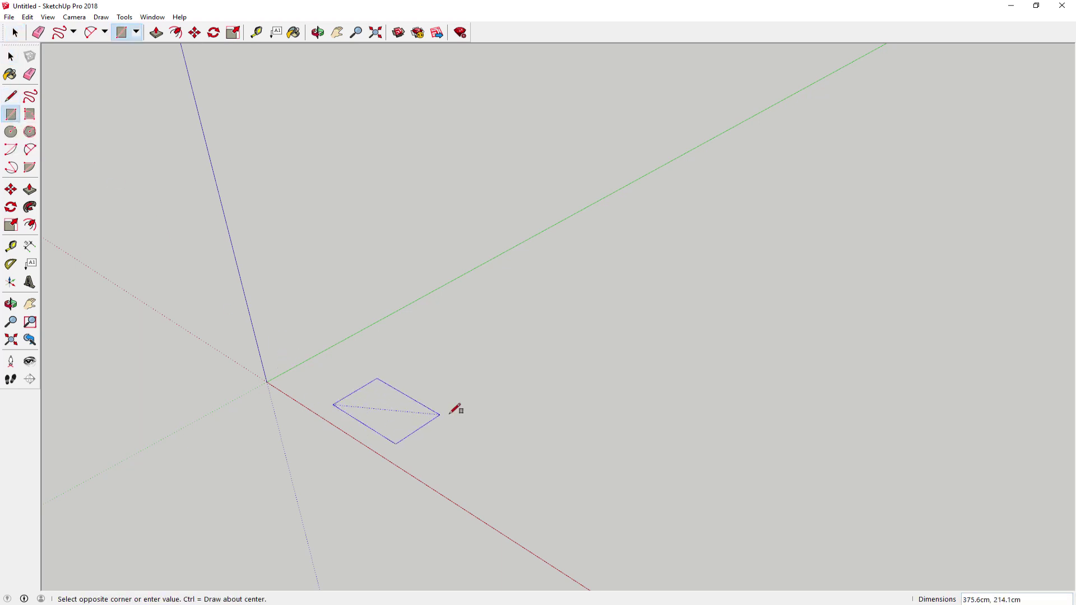
left_click(505, 367)
middle_click_drag(512, 427, 537, 340)
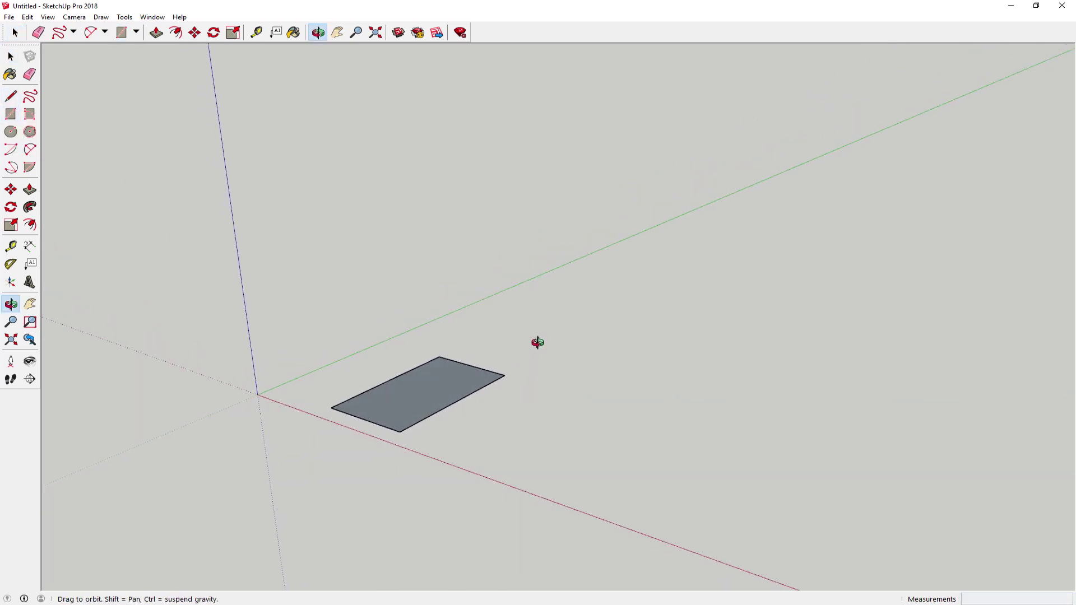
left_click(11, 57)
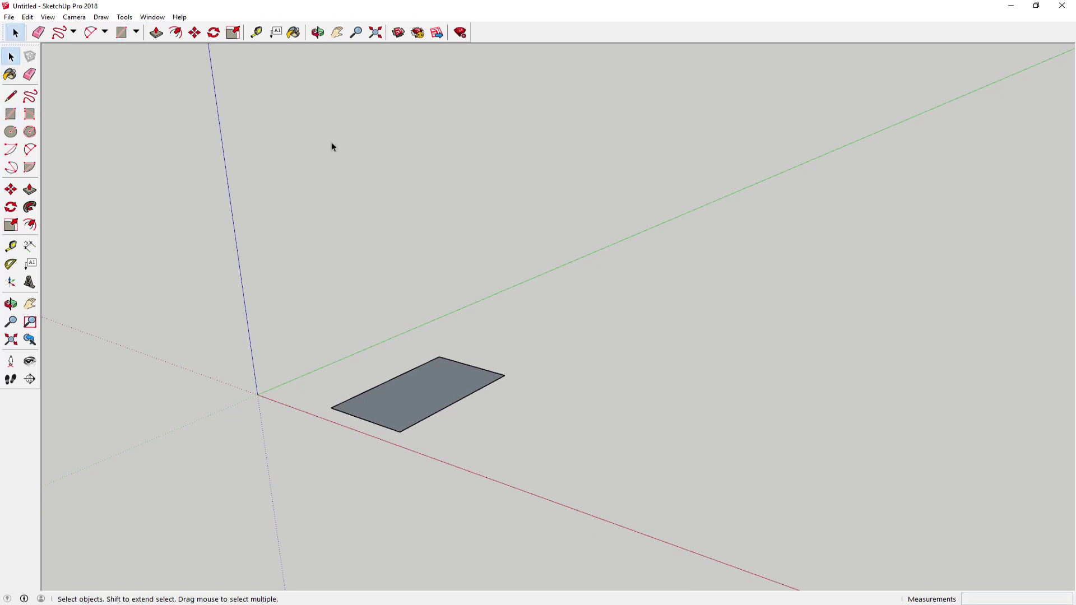
left_click(30, 190)
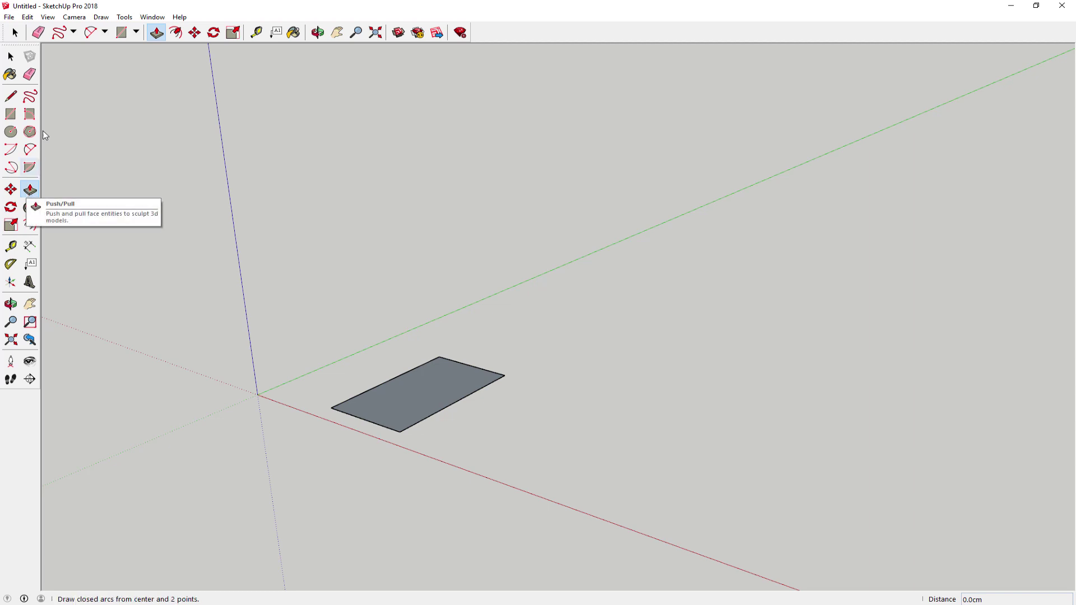
left_click(102, 16)
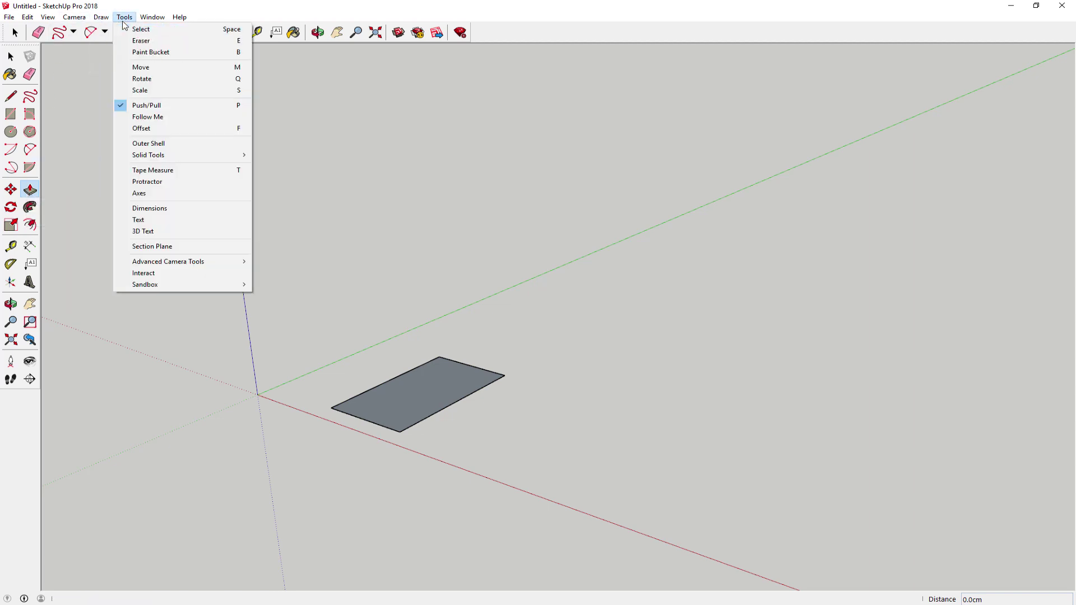
Step: Push/Pull the rectangle face upward into a 3D box
left_click(234, 111)
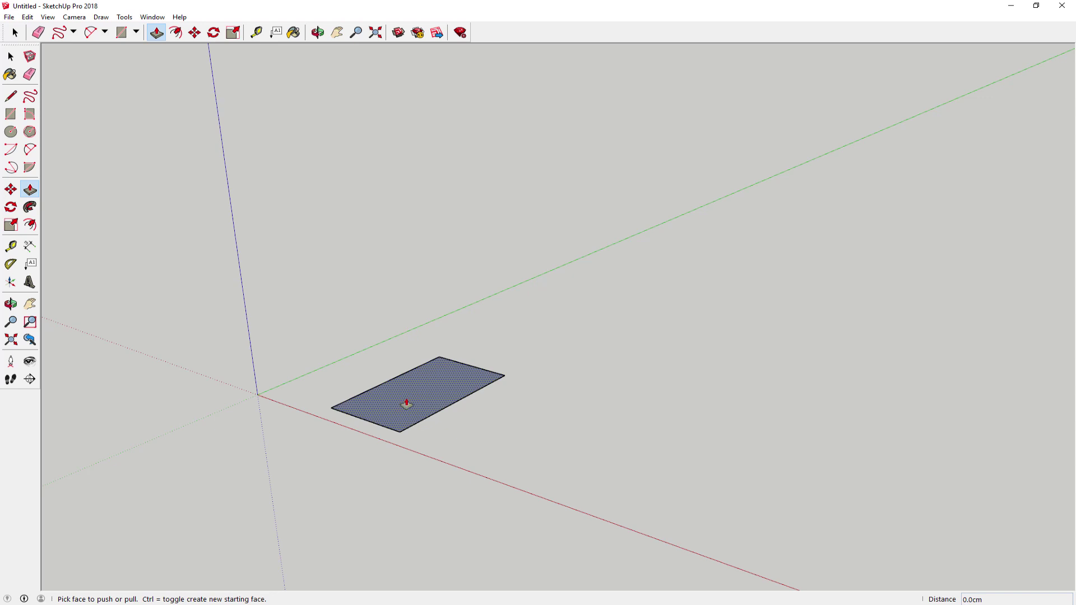
left_click(404, 400)
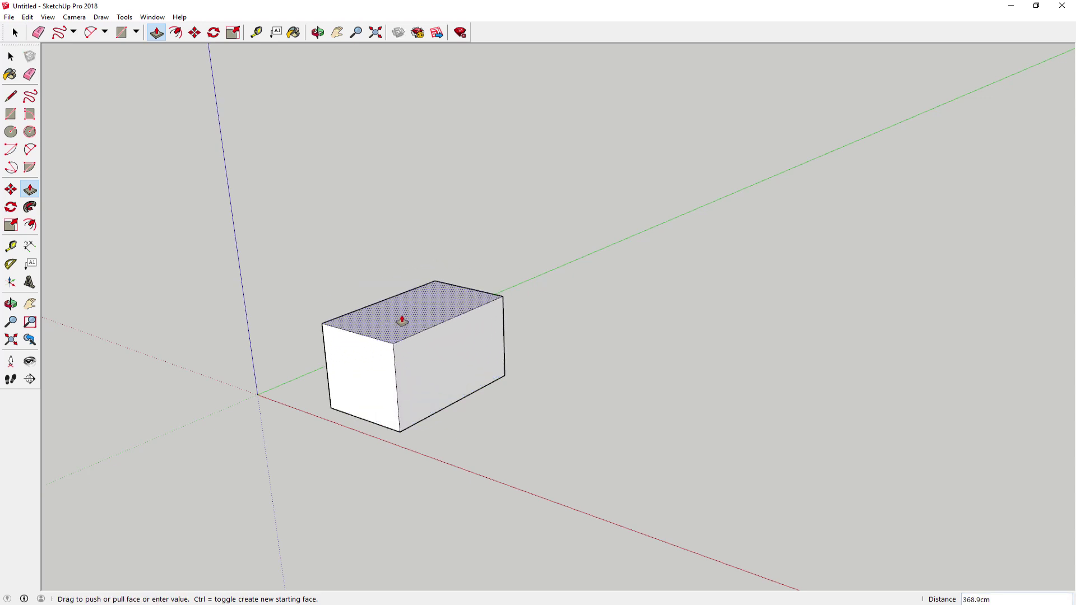
left_click(401, 314)
Step: Push the box's right side and front faces outward to enlarge it
left_click(439, 365)
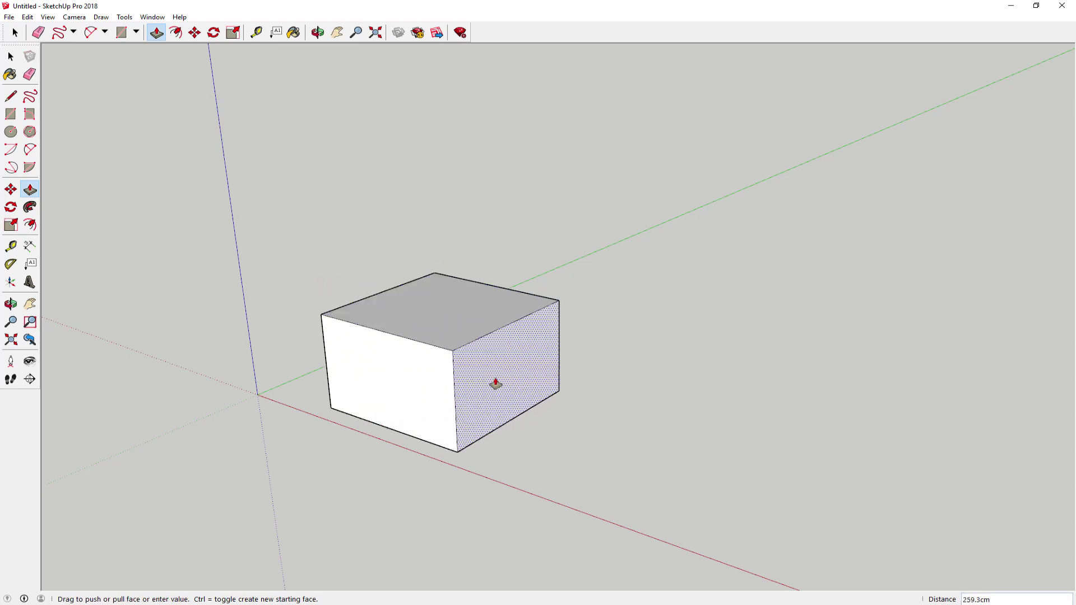
left_click(494, 379)
left_click(418, 383)
left_click(386, 380)
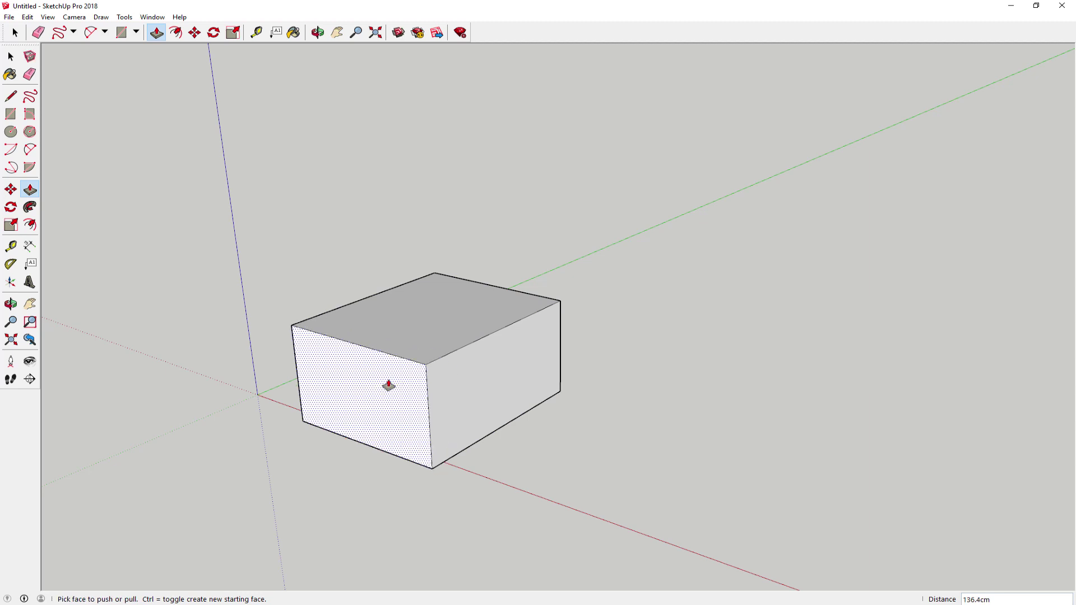
scroll(483, 402, "down", 1)
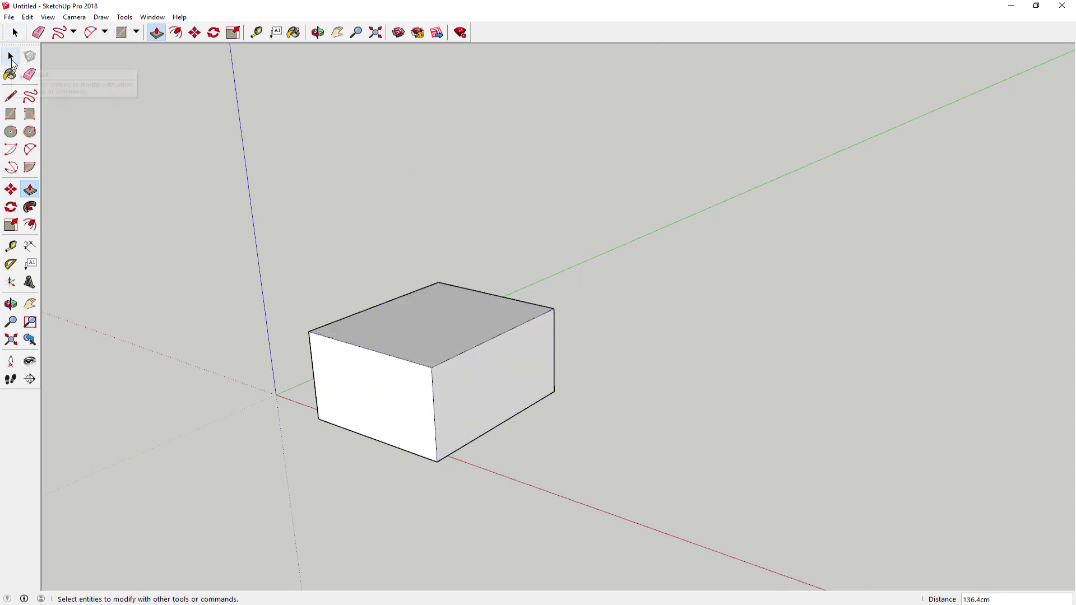
left_click(10, 59)
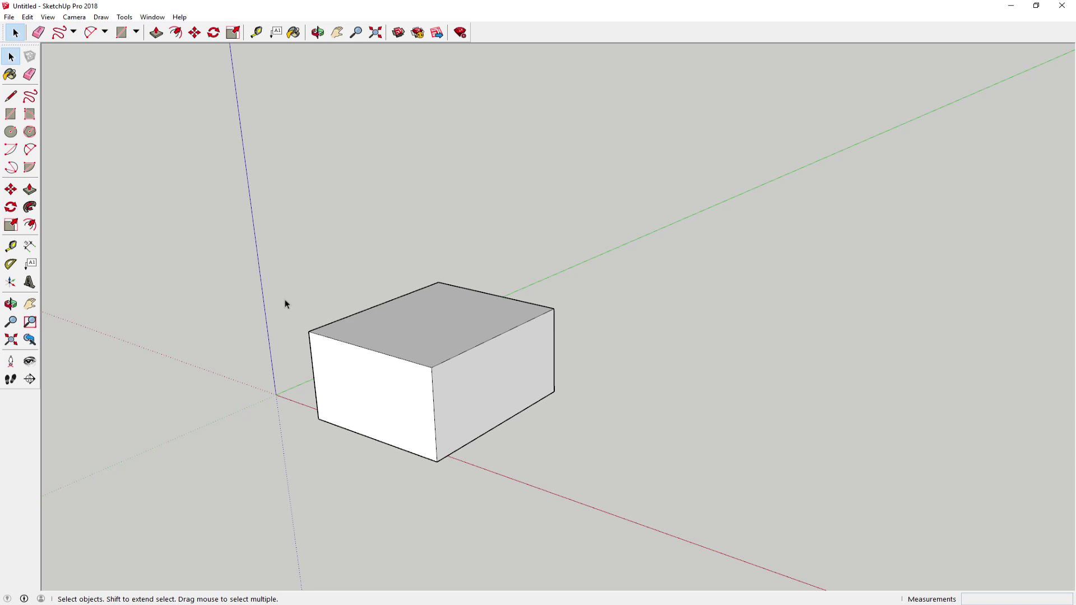
Step: Select the box and place two Ctrl-Move copies in a row along the red axis
left_click_drag(257, 225, 634, 510)
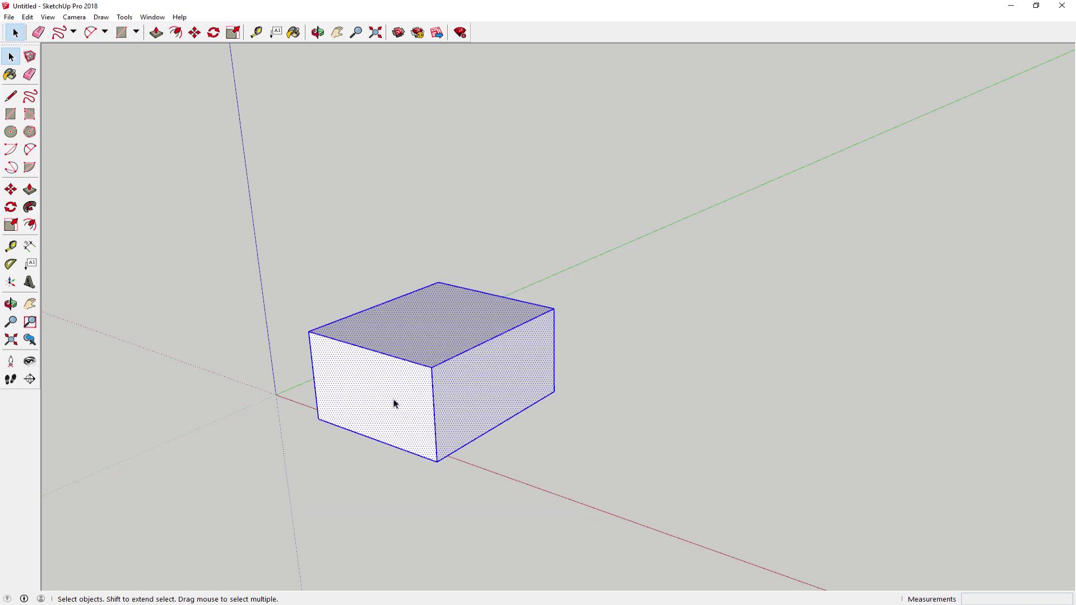
scroll(393, 403, "down", 2)
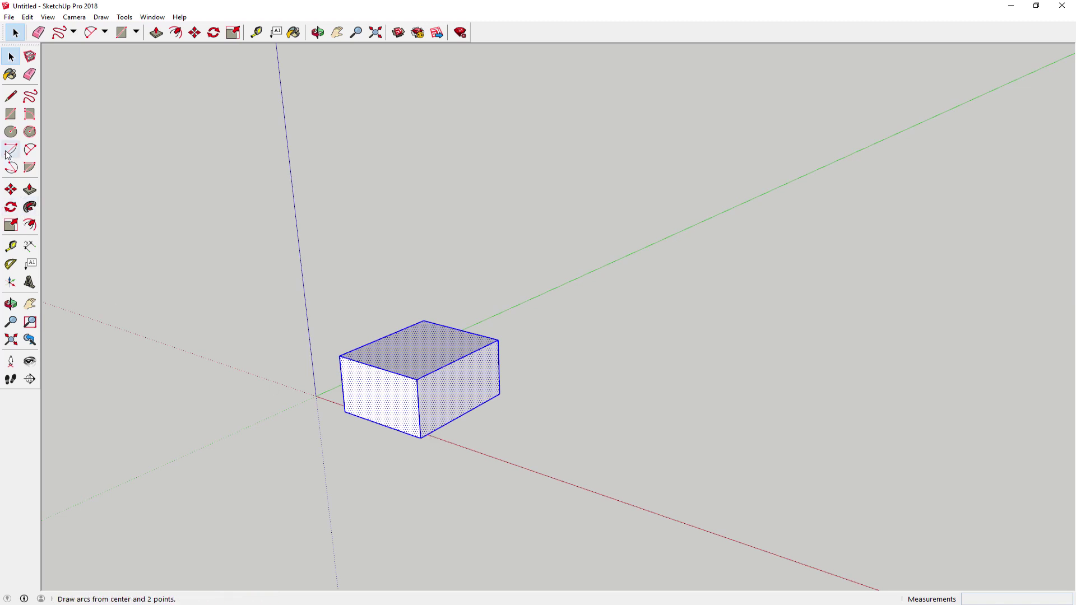
left_click(10, 192)
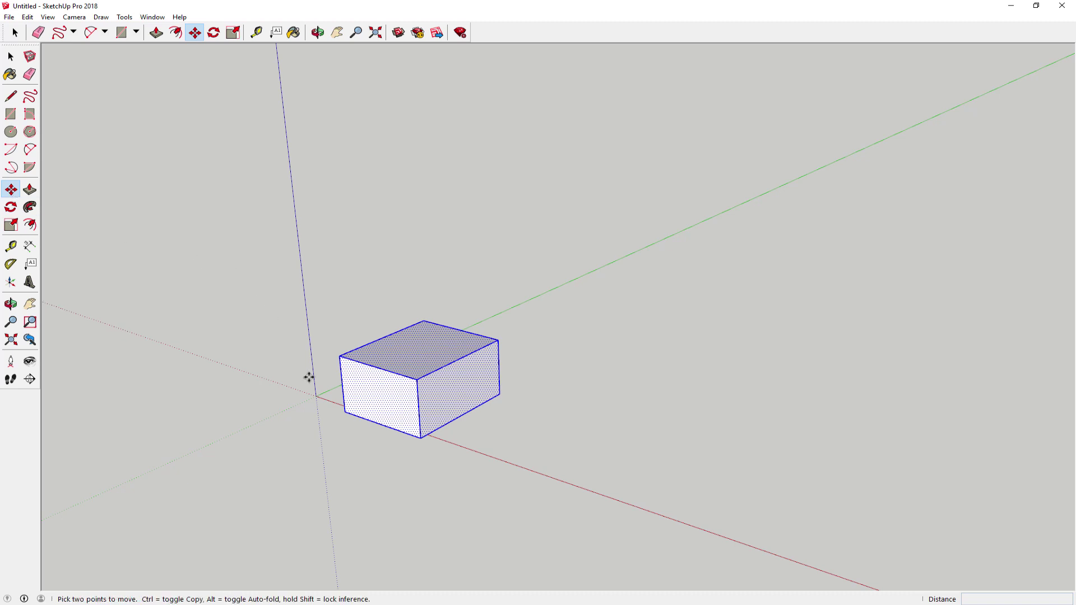
left_click(344, 412)
key("ctrl")
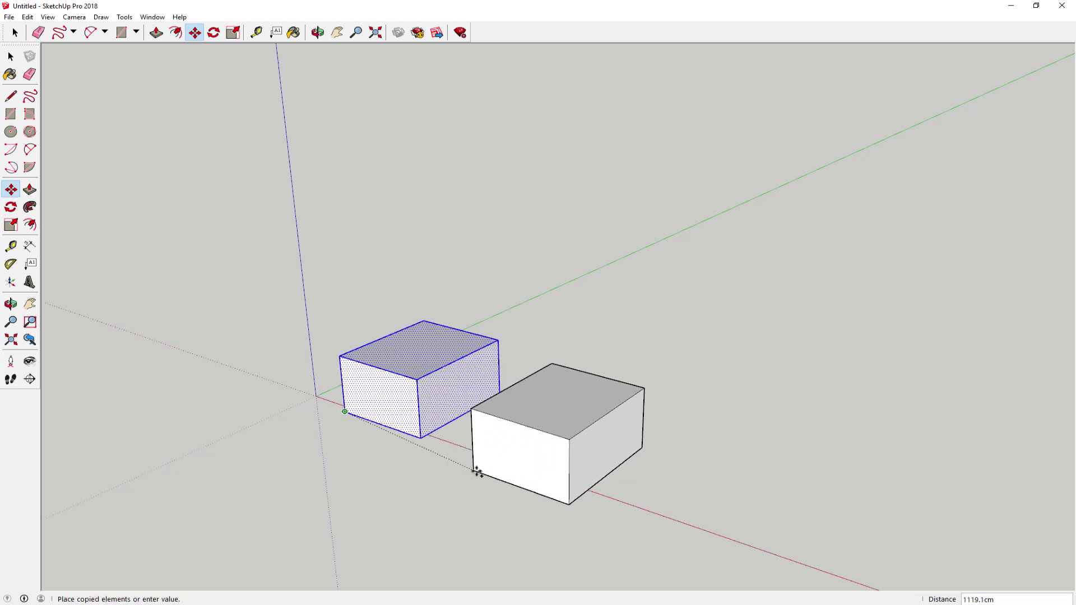
left_click(471, 460)
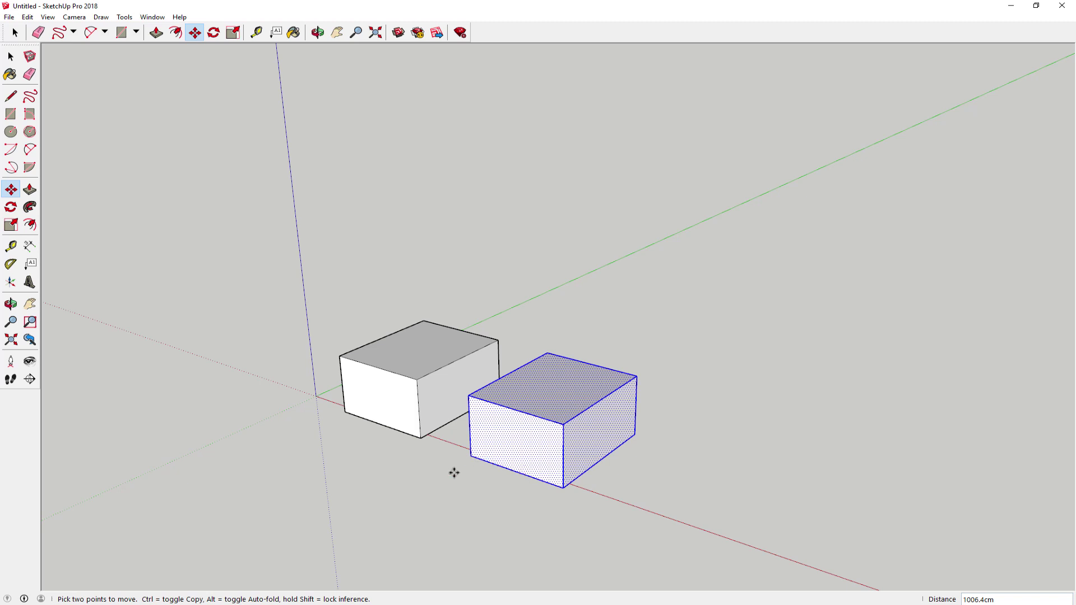
left_click(470, 458)
key("ctrl")
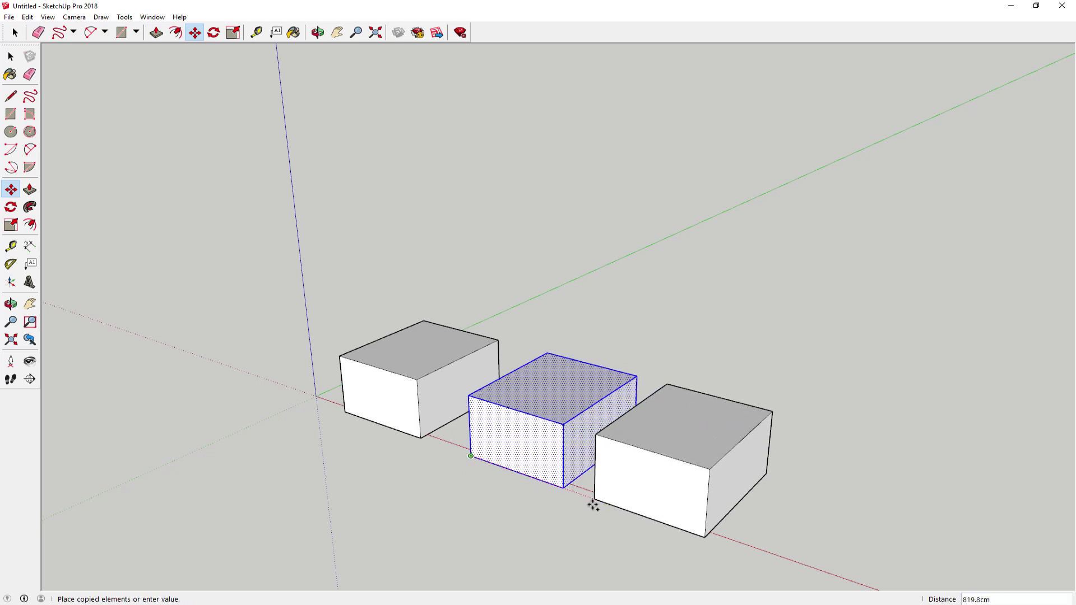
left_click(616, 510)
Step: Clear the selection, then select and deselect the left box's front face
left_click(11, 56)
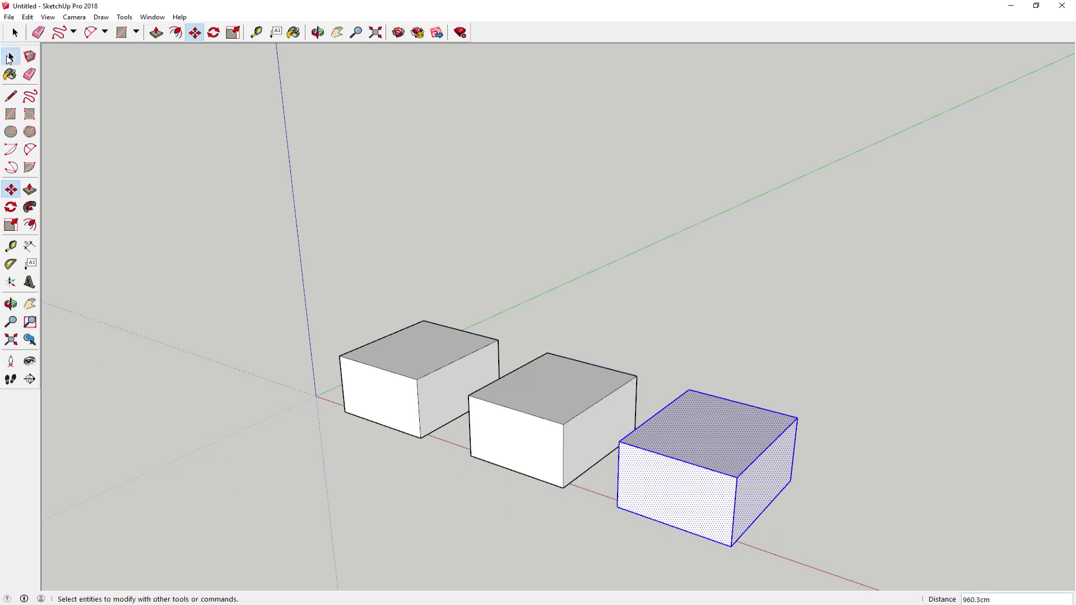
left_click(200, 356)
scroll(669, 556, "up", 1)
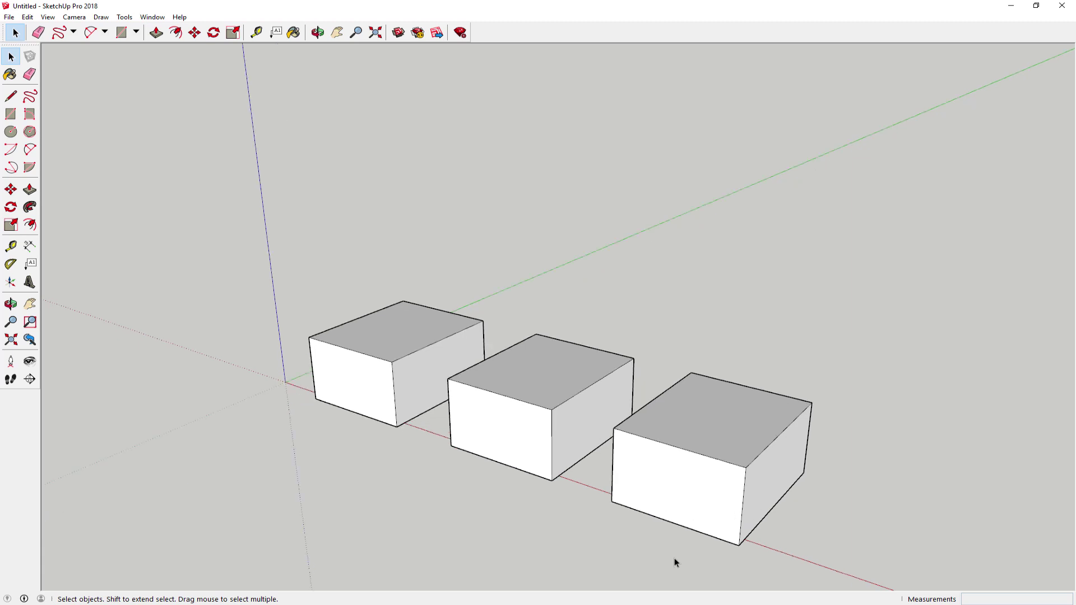
left_click(373, 417)
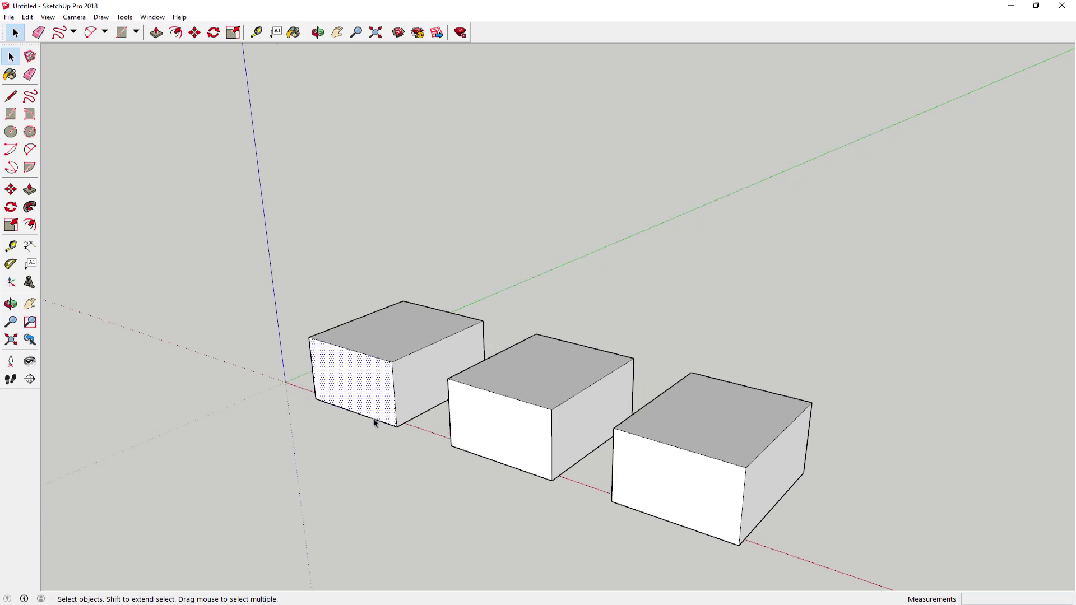
left_click(436, 462)
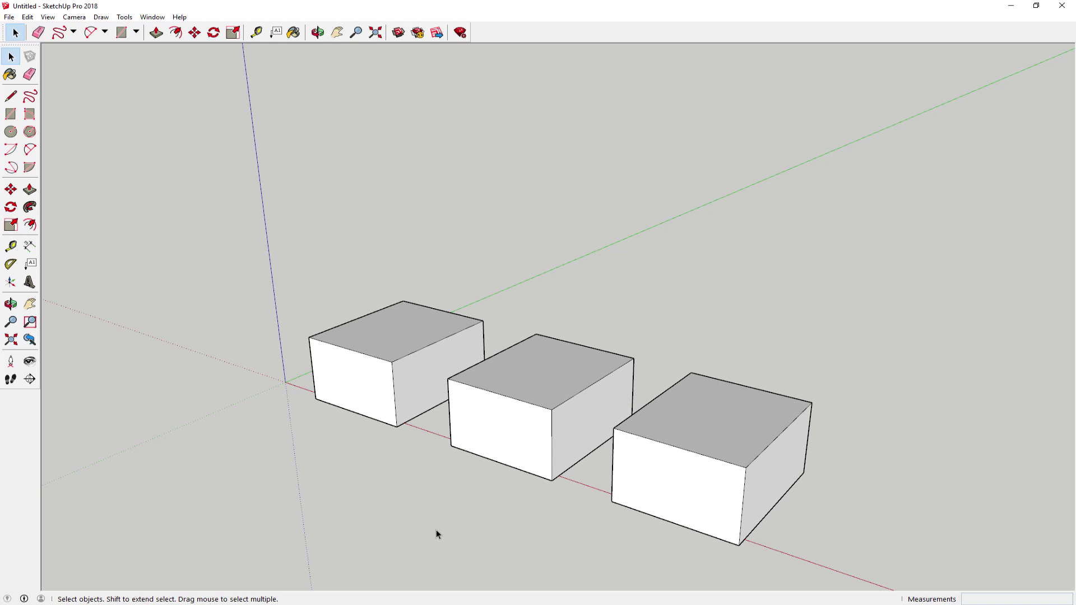
Step: Raise the top faces of the left, middle and right boxes with Push/Pull
left_click(30, 189)
left_click(371, 336)
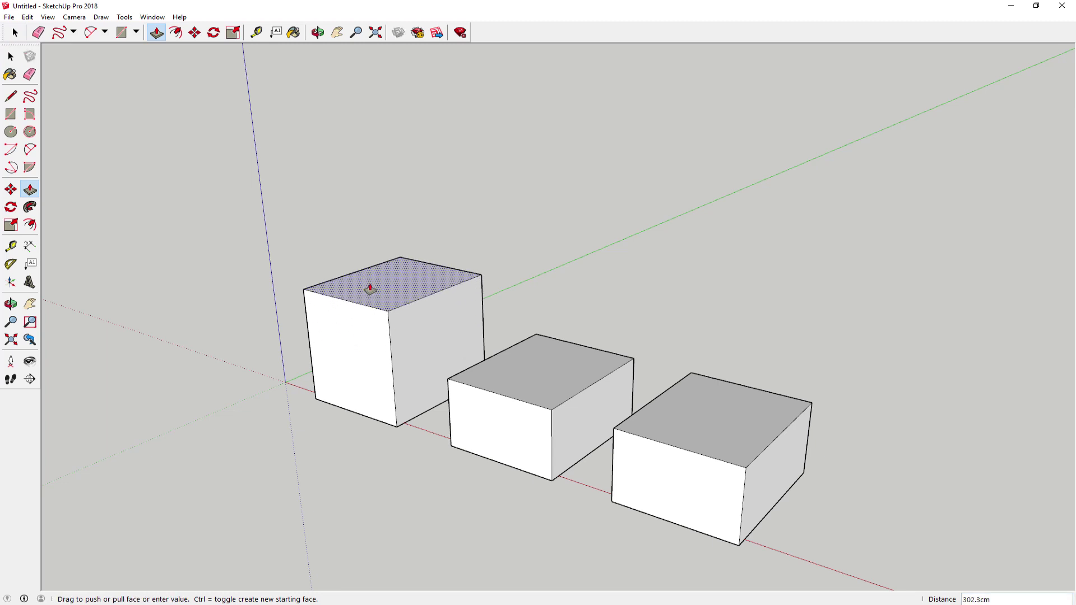
left_click(372, 288)
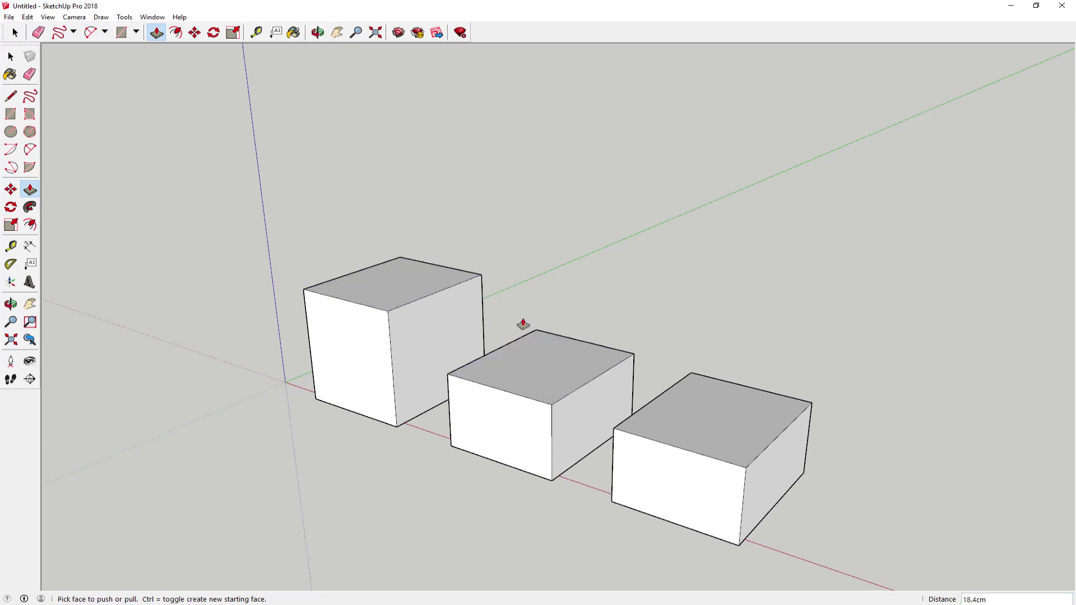
left_click(525, 371)
left_click(525, 330)
left_click(703, 417)
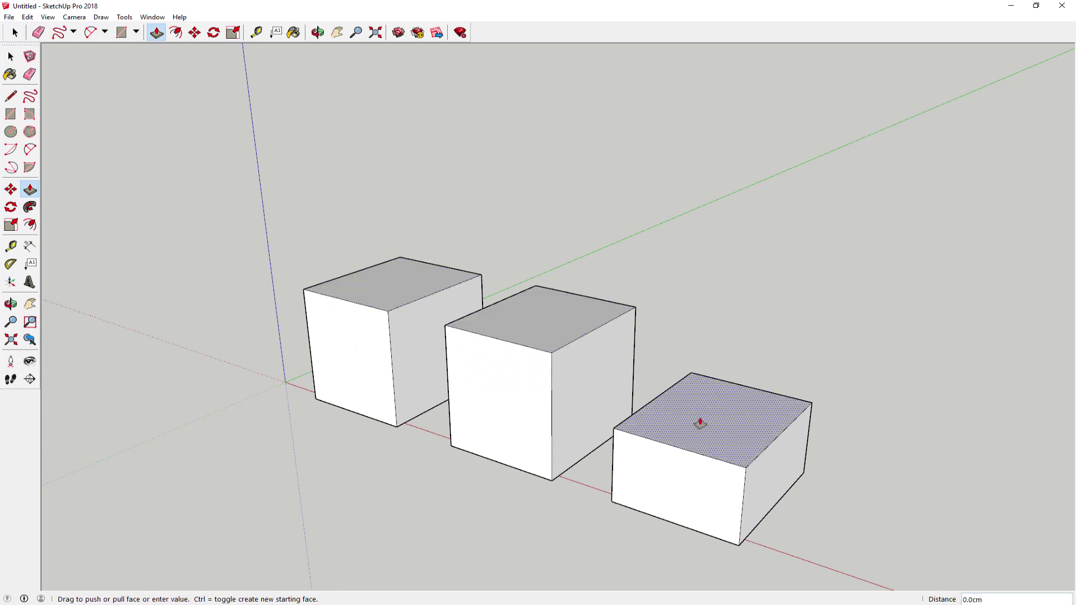
left_click(691, 352)
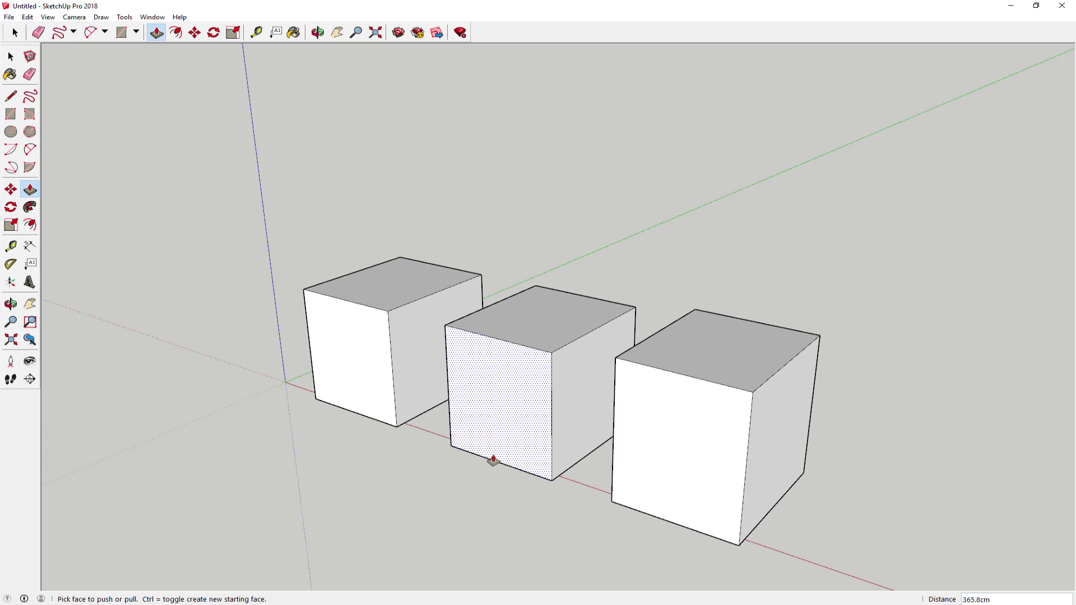
Step: Undo the raises and copies with Ctrl+Z until only the original box remains
key("ctrl+z")
key("ctrl+z")
key("ctrl+z")
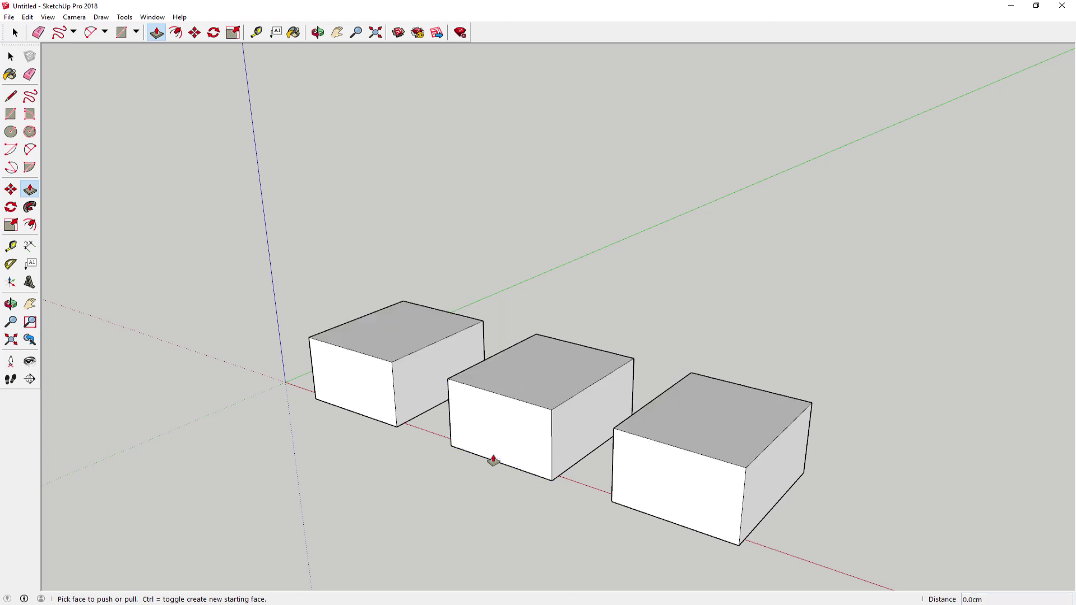
key("ctrl+z")
key("ctrl+z")
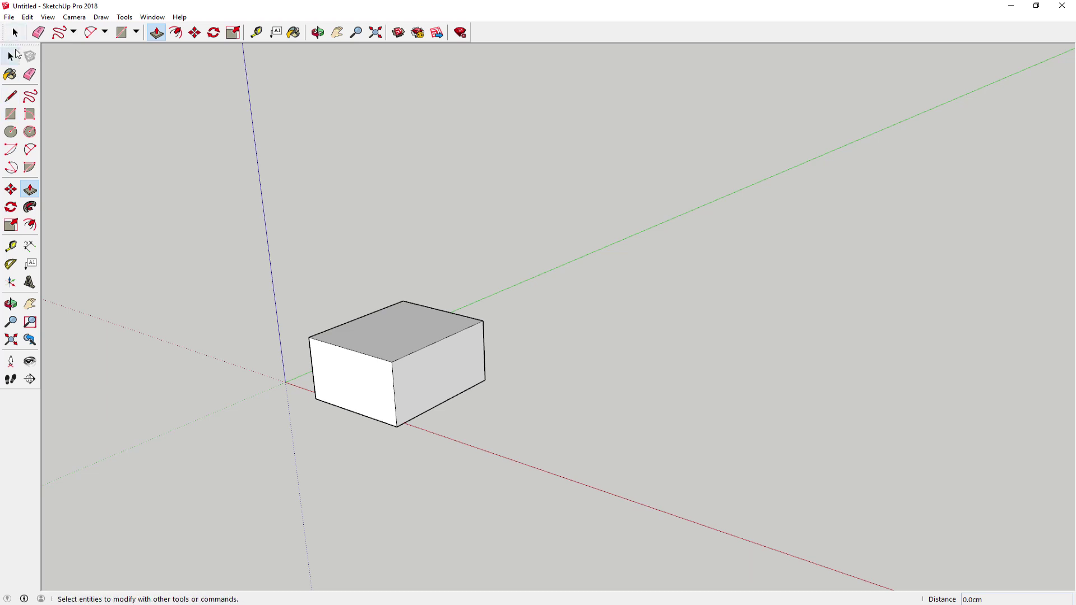
left_click(13, 55)
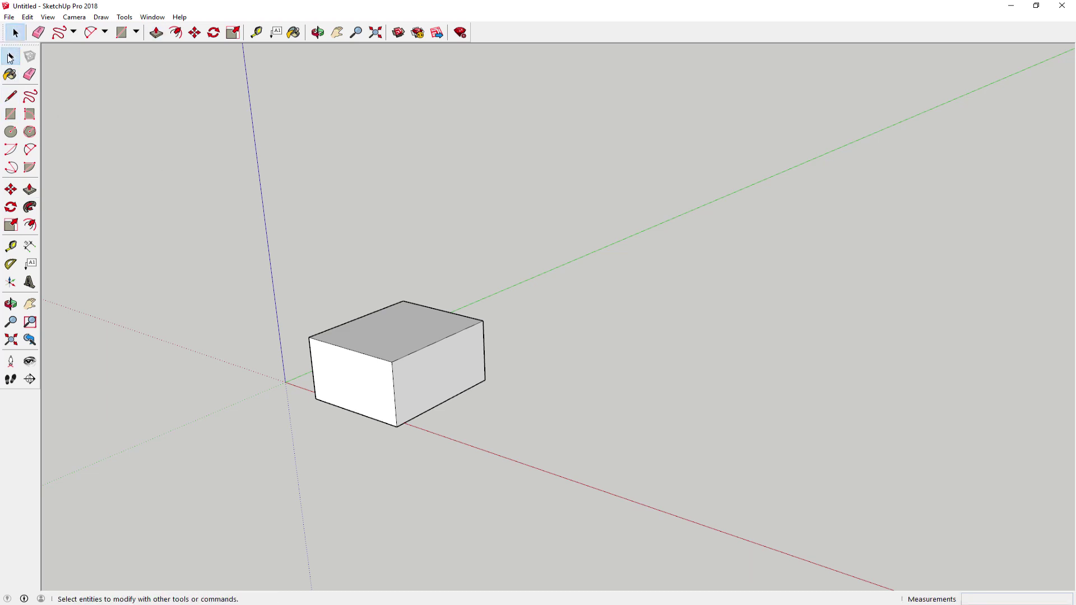
Step: Window-select the box and create a component with the definition name Component#3
mouse_move(243, 219)
left_mouse_down()
mouse_move(605, 516)
mouse_move(579, 514)
left_mouse_up()
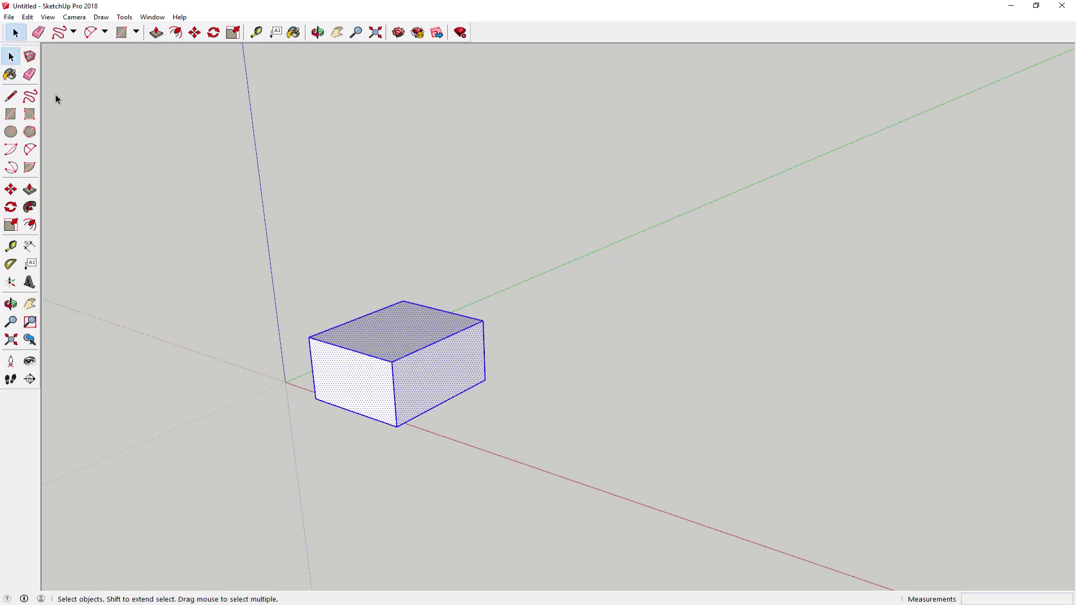
left_click(30, 56)
left_click(552, 213)
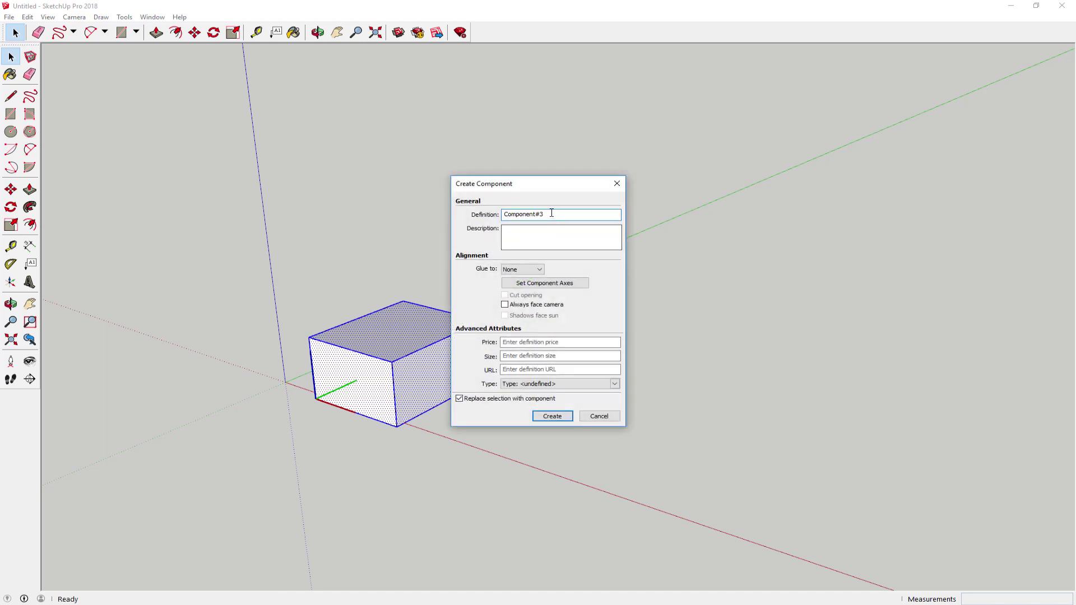
double_click(551, 213)
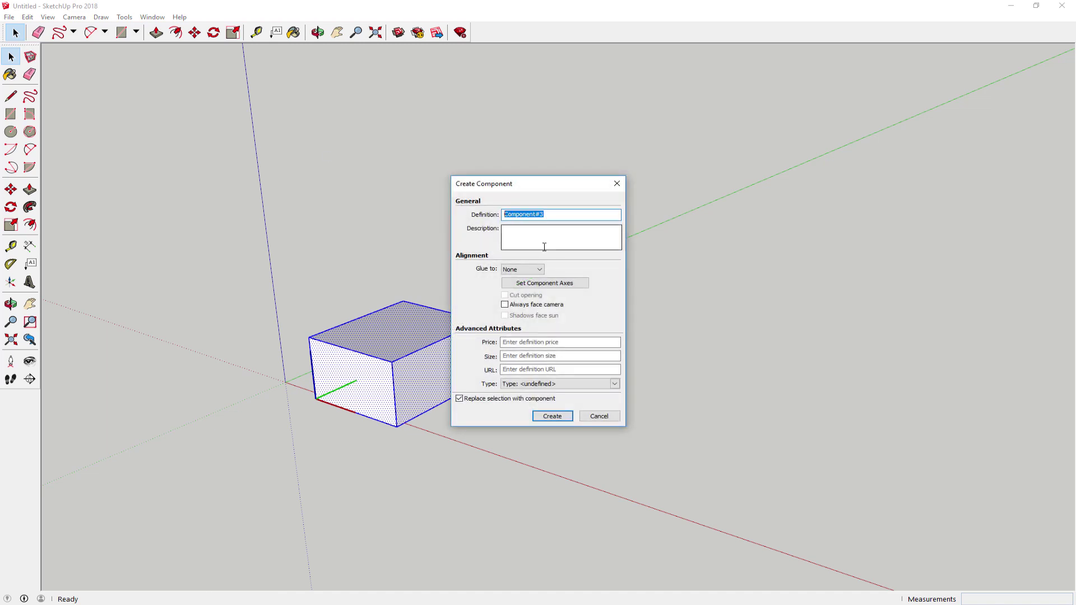
left_click(550, 419)
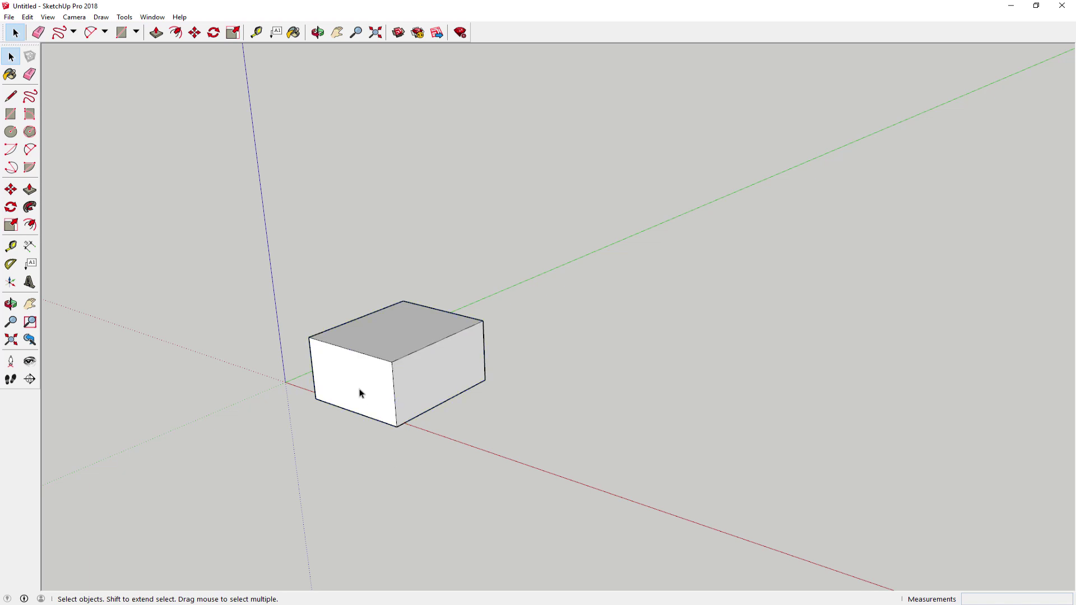
Step: Place two Ctrl-Move copies of the Component#3 box along the red axis, then deselect
left_click(10, 190)
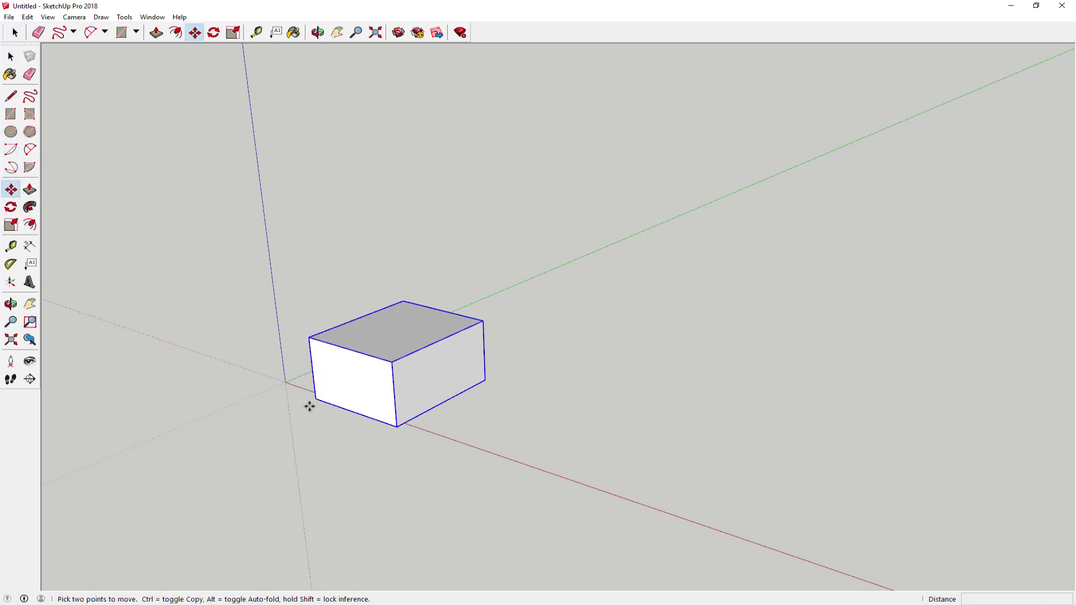
left_click(315, 398)
left_click(315, 398)
key("ctrl")
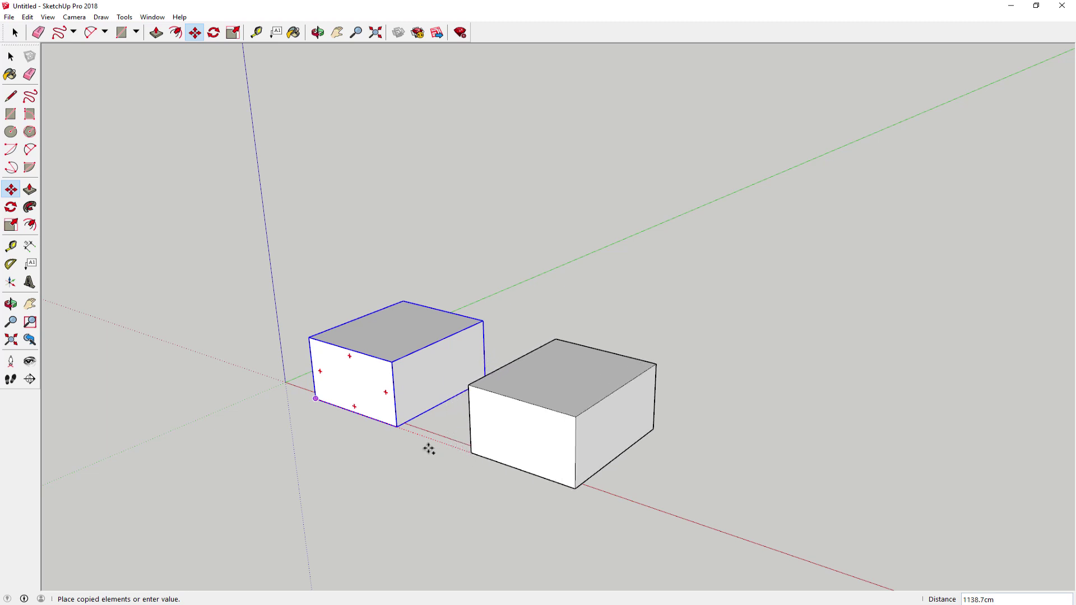
left_click(466, 451)
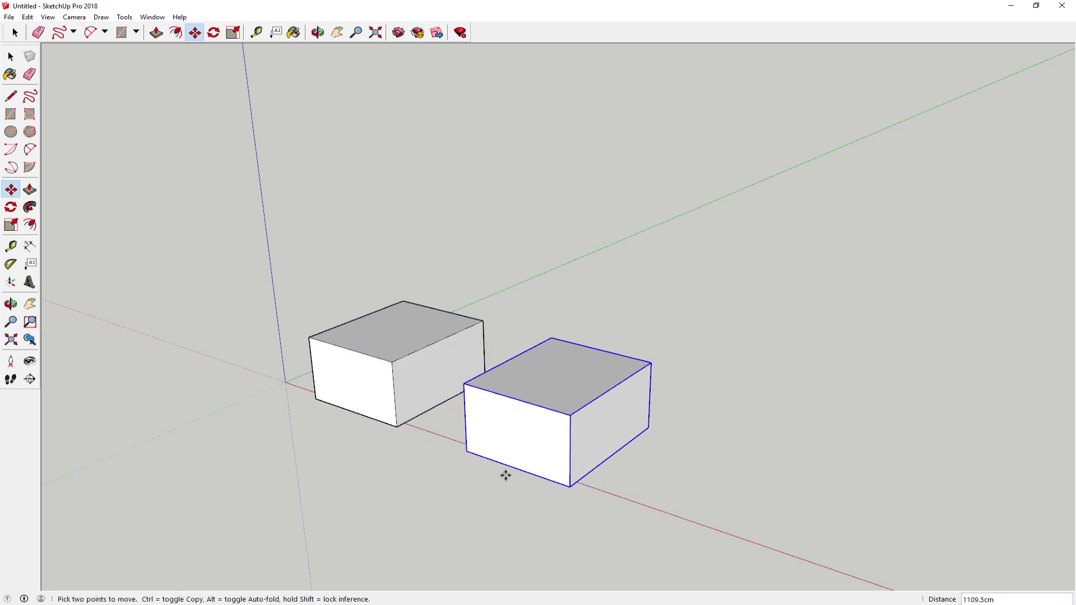
left_click(466, 451)
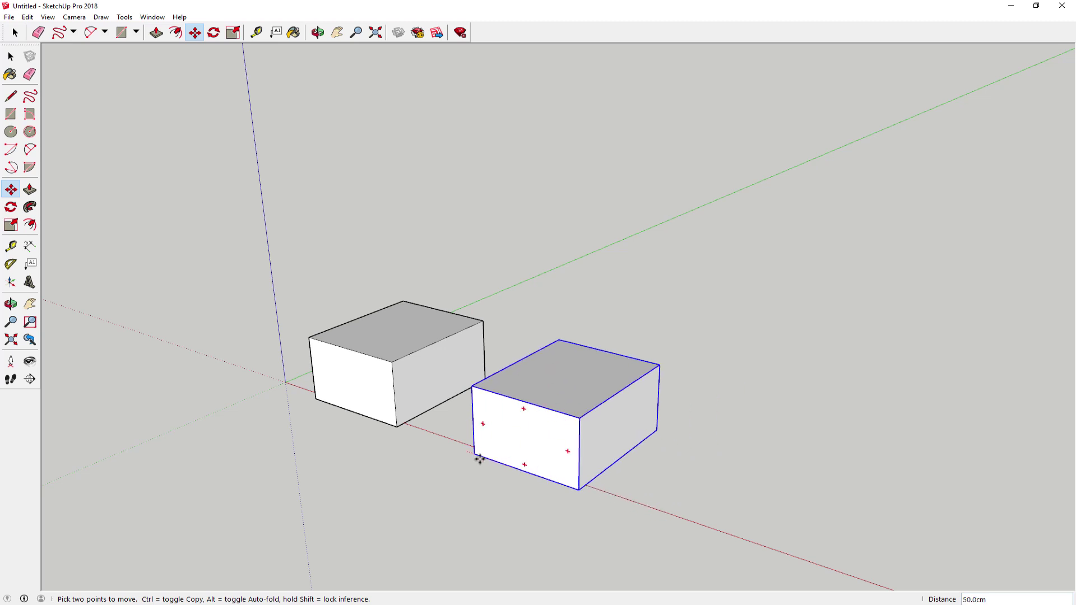
key("ctrl")
left_click(627, 507)
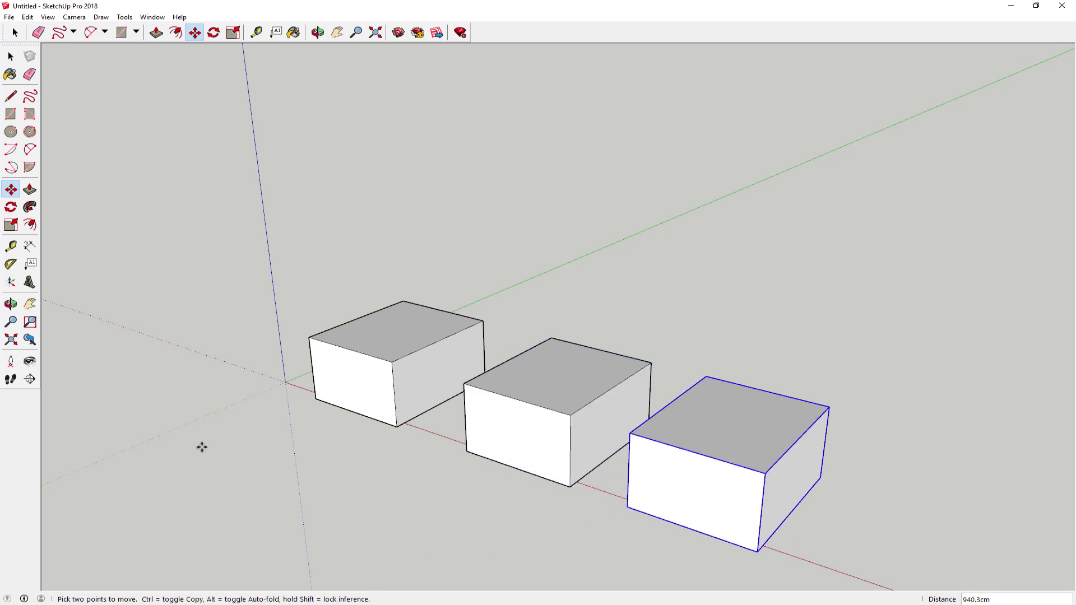
left_click(11, 57)
left_click(234, 344)
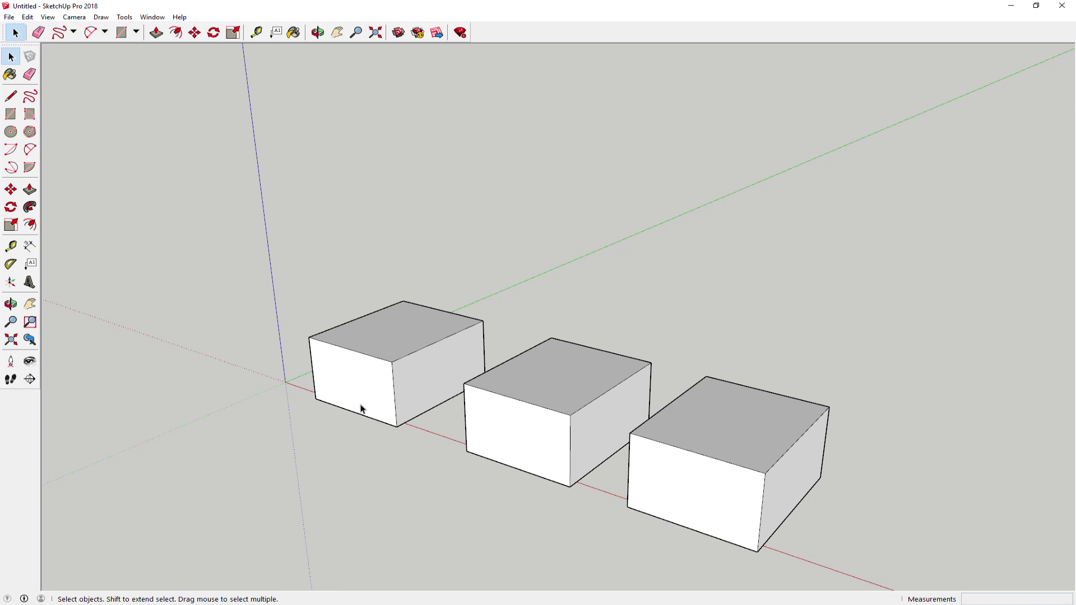
Step: Inside the left component, pull the front face out 10cm and raise the top 50cm
double_click(376, 348)
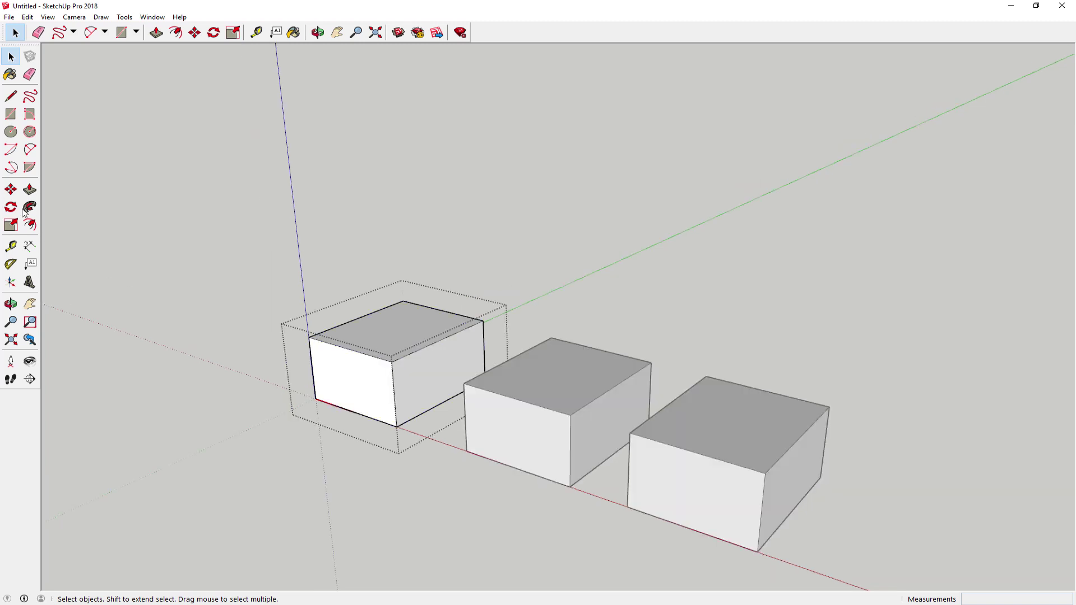
left_click(30, 189)
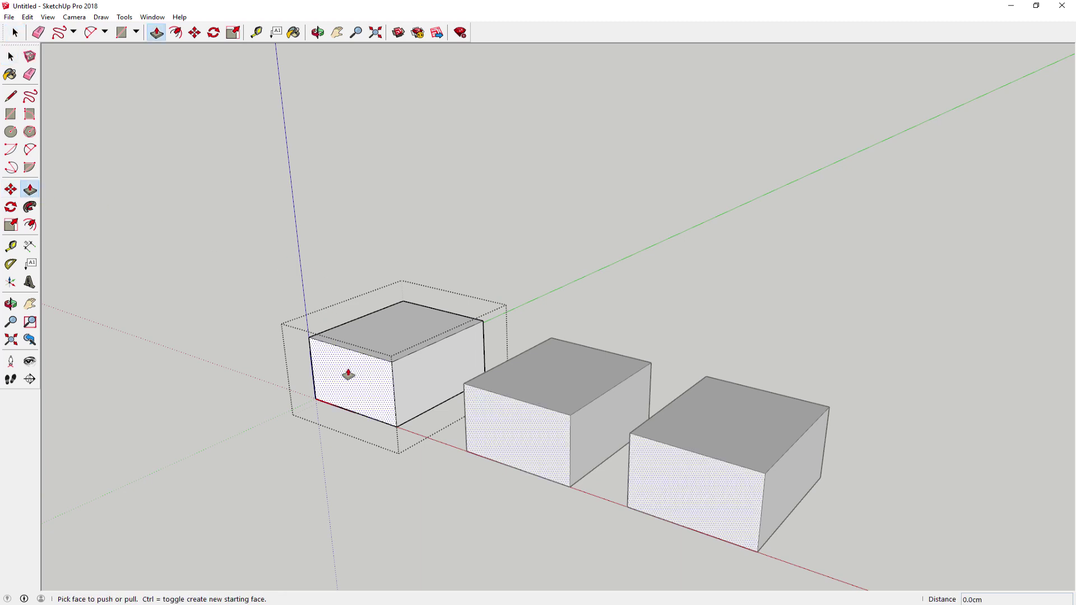
left_click_drag(348, 374, 319, 383)
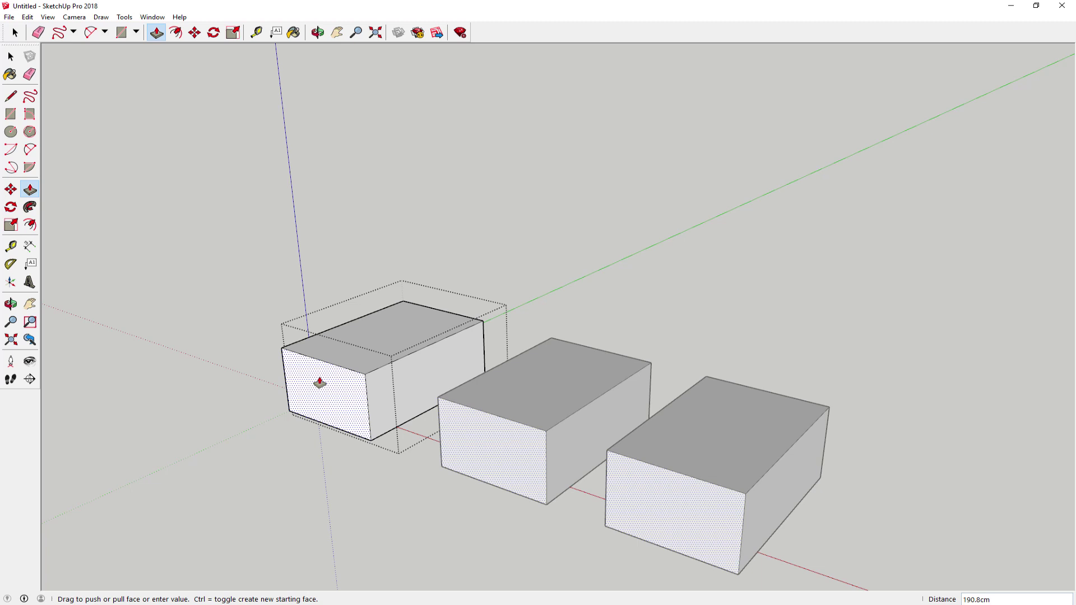
type("10")
key("Return")
left_click_drag(392, 315, 389, 312)
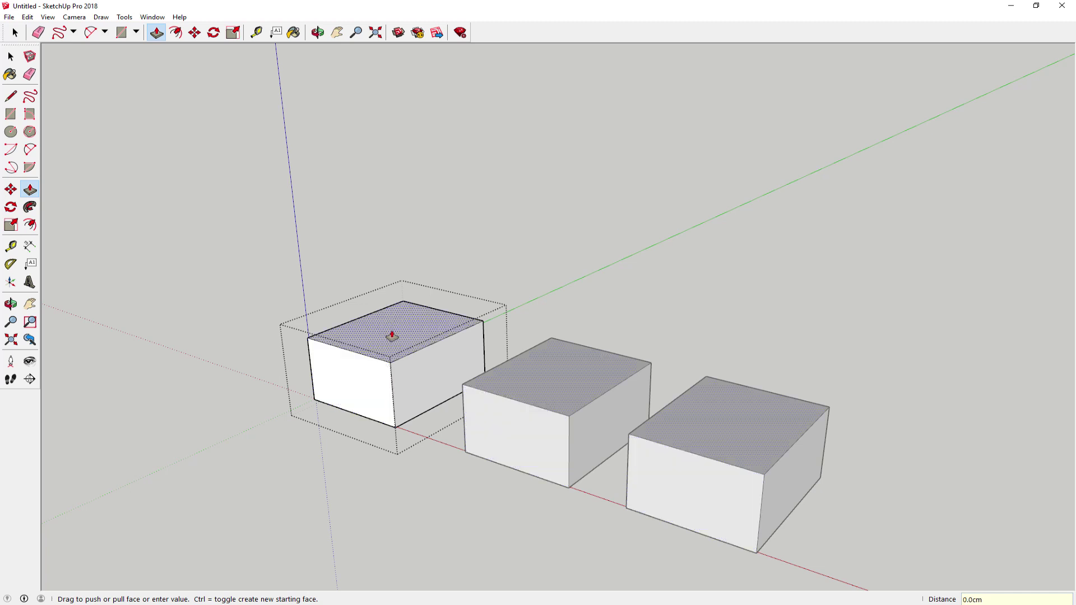
type("50")
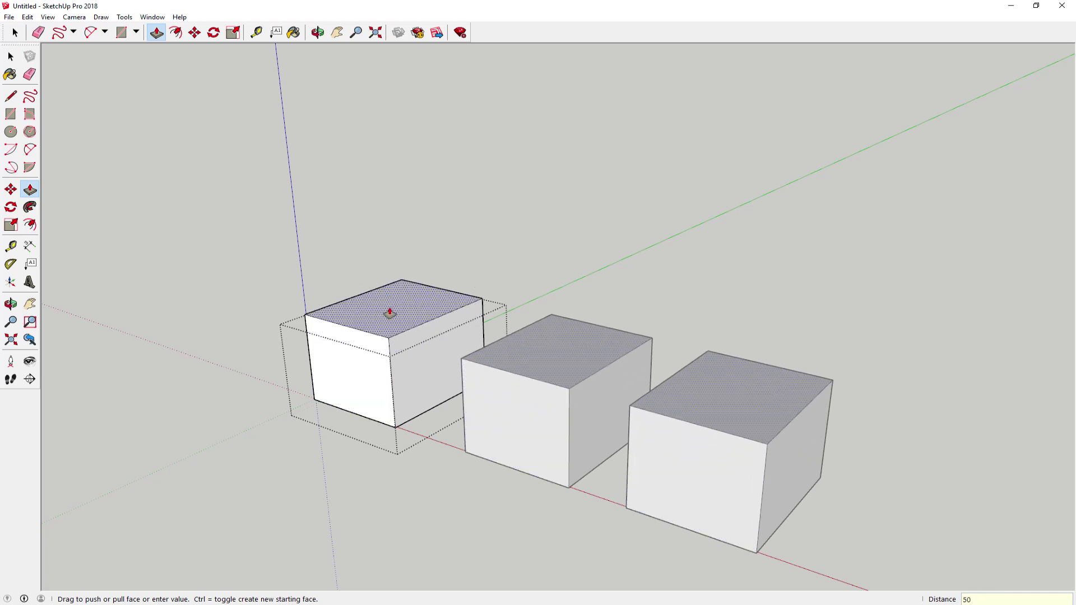
key("Return")
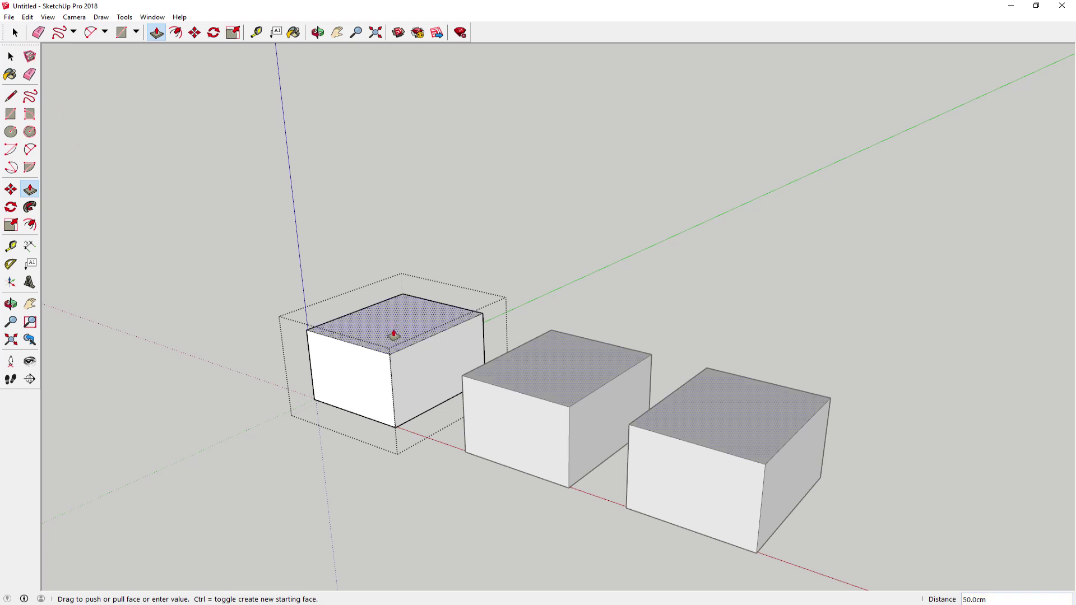
Step: Raise the component's top face 100cm and extend its front face 200cm forward
left_click(394, 335)
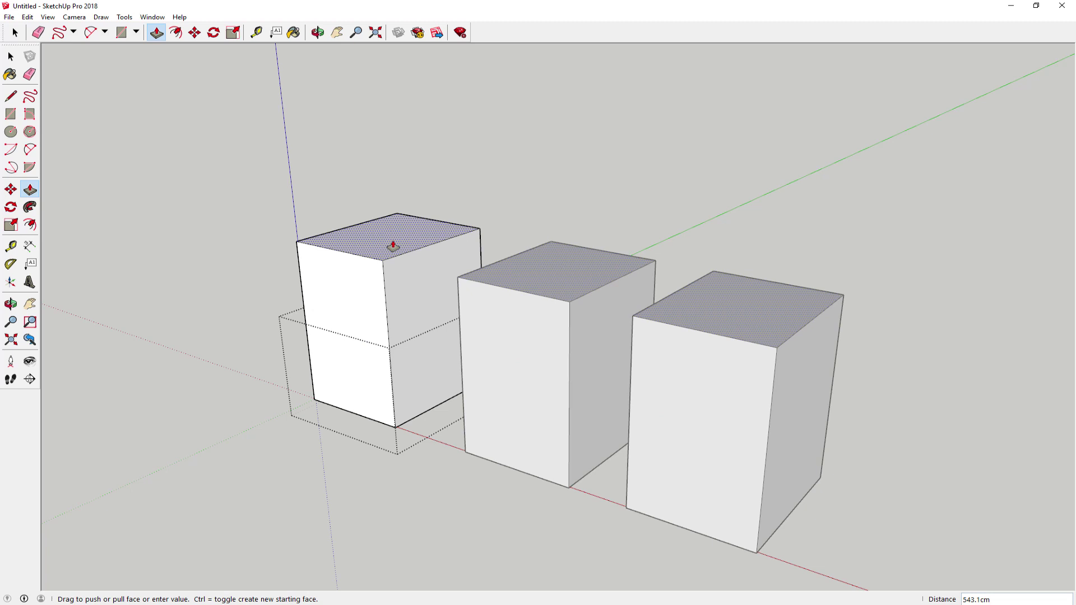
type("100")
key("Return")
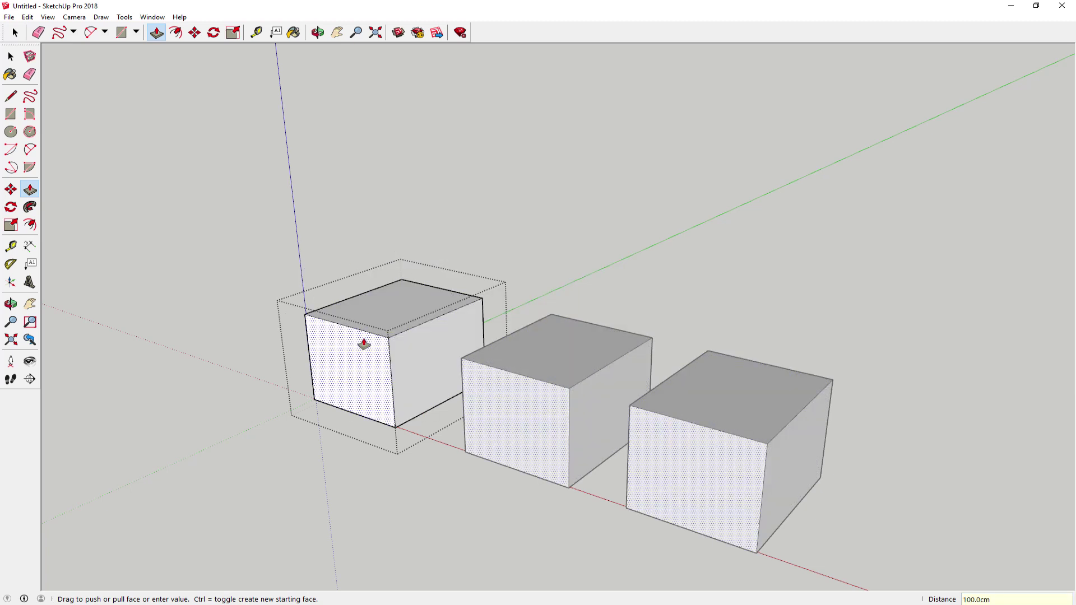
left_click(348, 364)
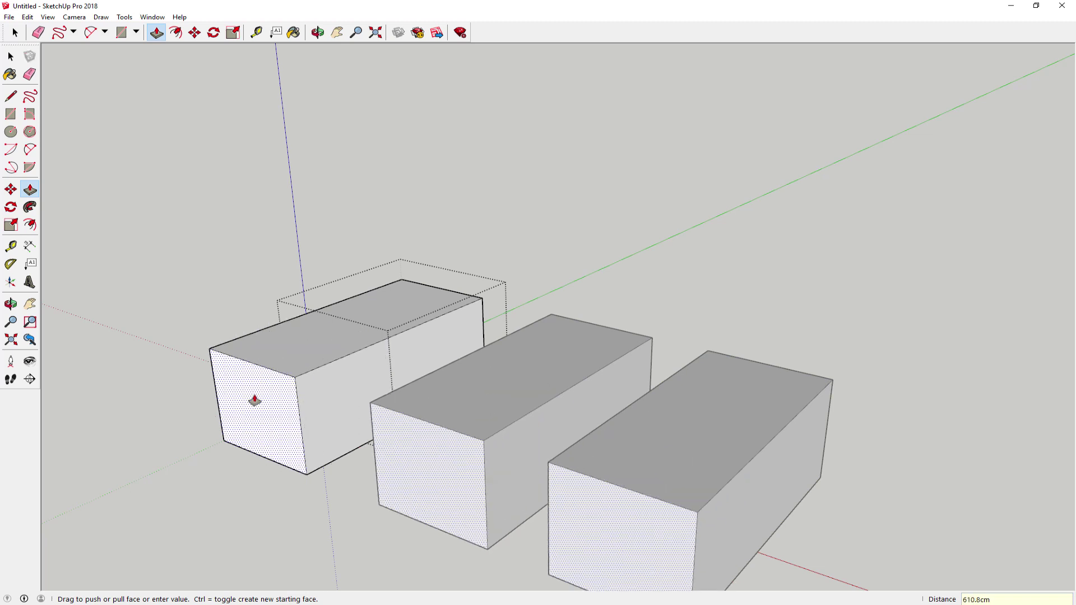
type("200")
key("Return")
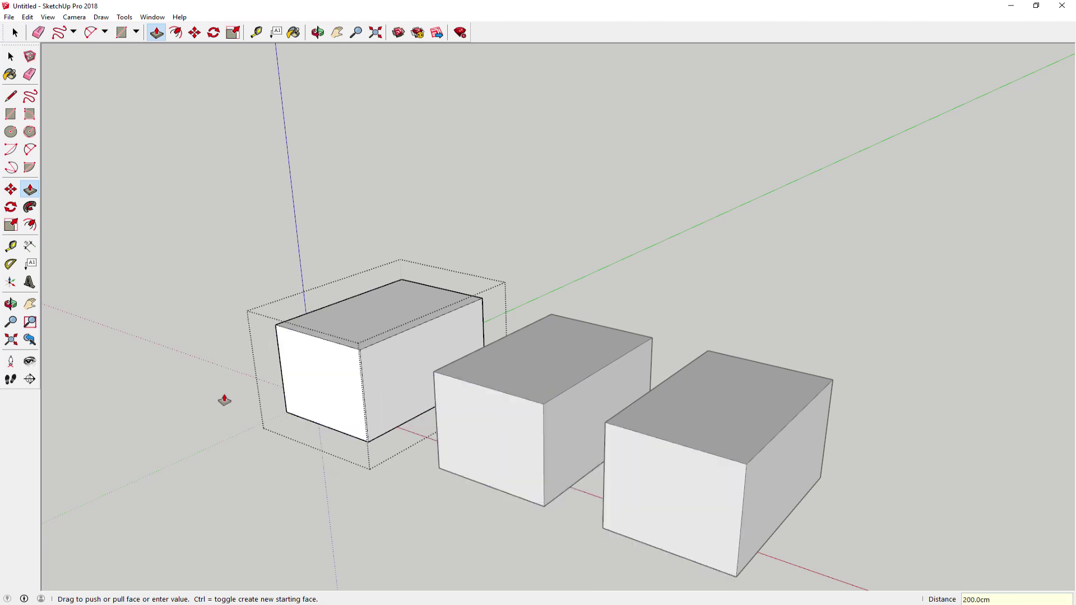
left_click(10, 58)
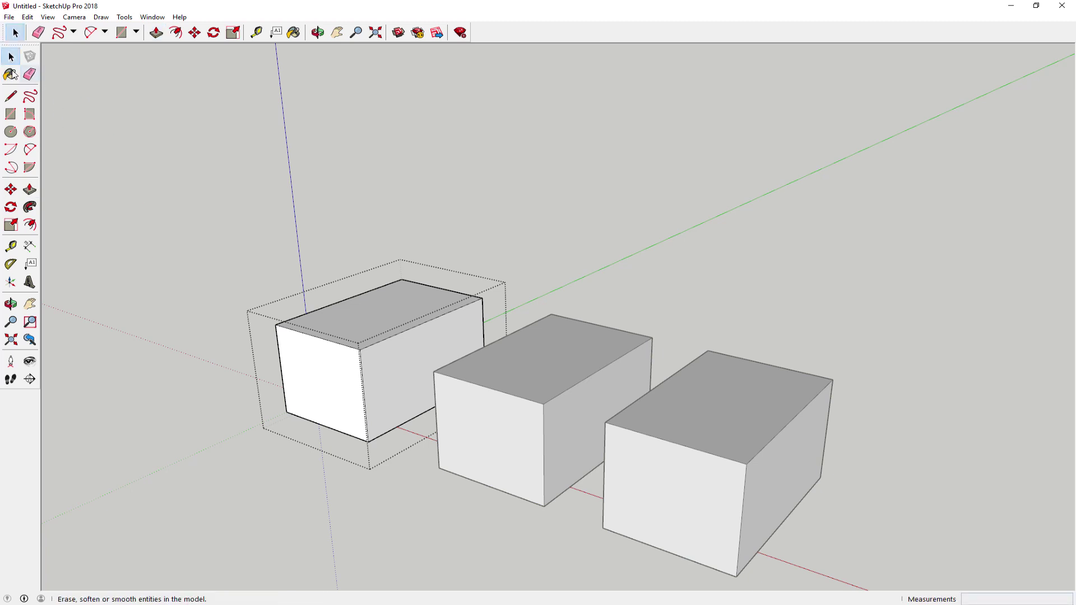
Step: Exit component editing, zoom the view, and select the right box
left_click(140, 276)
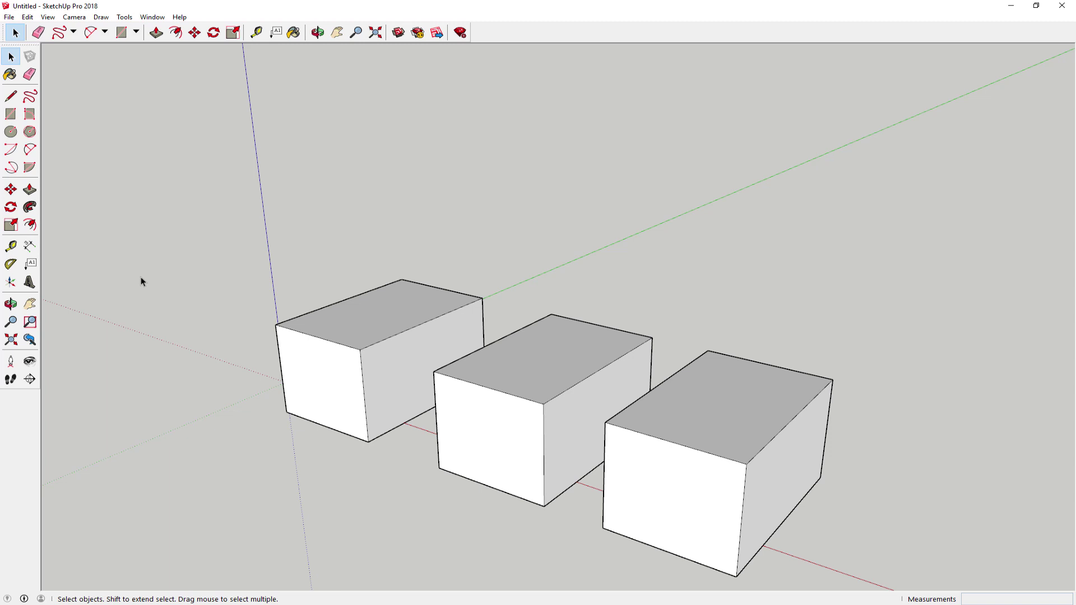
scroll(473, 452, "down", 3)
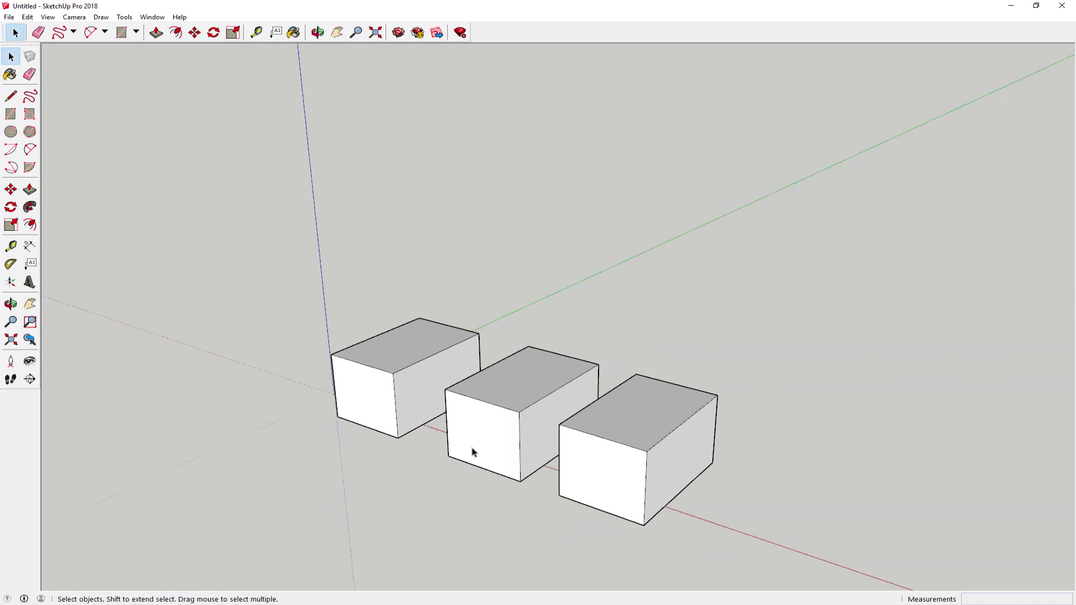
scroll(525, 537, "up", 2)
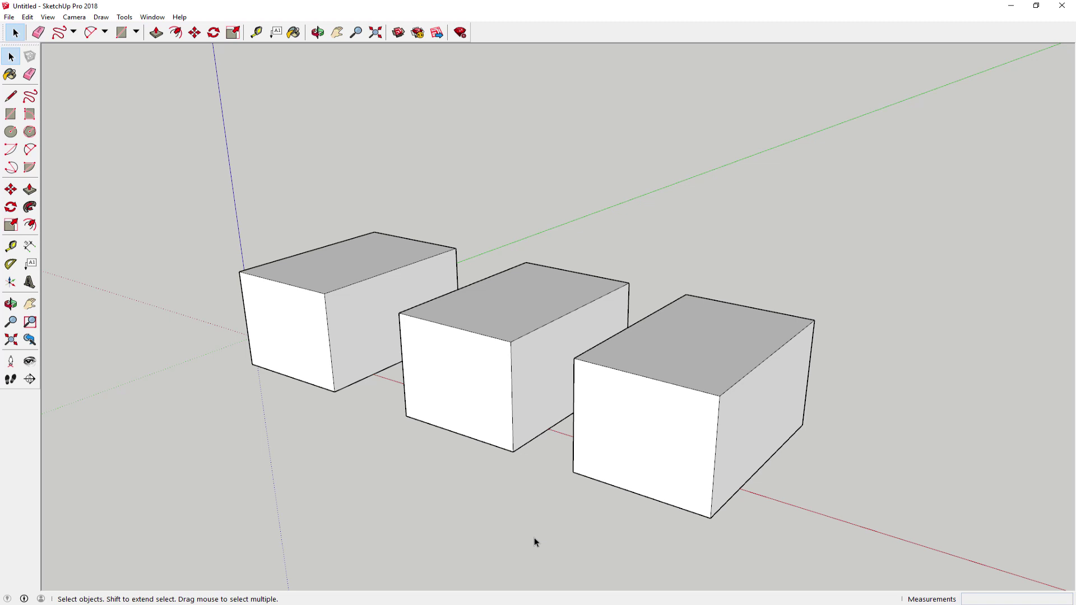
left_click(646, 415)
Step: Delete the right and middle boxes, leaving only the left Component#3 box
key("Delete")
left_click(509, 394)
key("Delete")
left_click(352, 338)
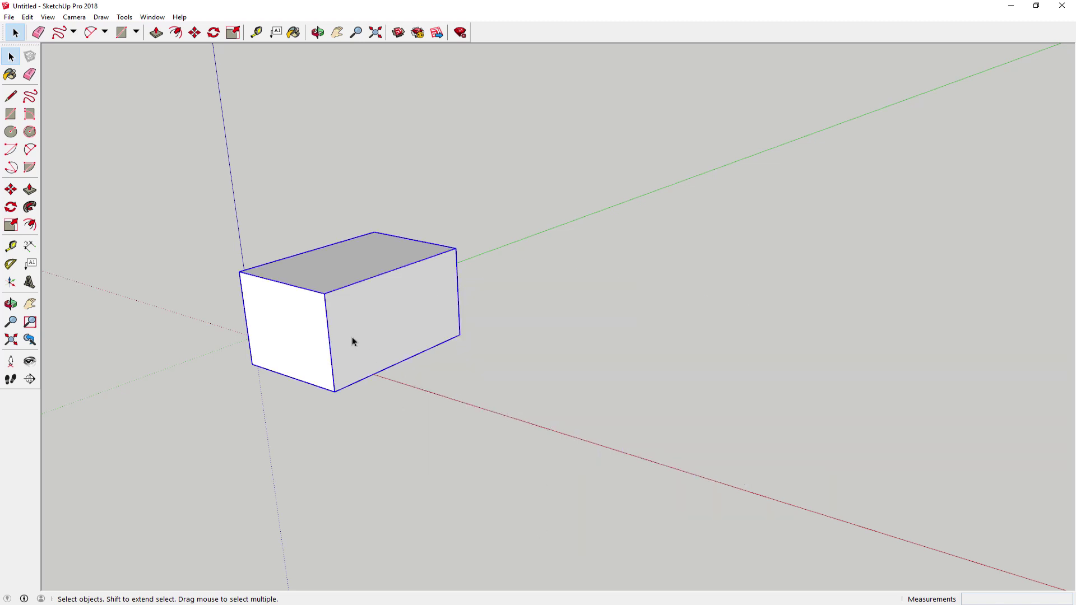
left_click(479, 402)
Step: Draw a new rectangle beside the box and pull it up 500 cm
left_click(11, 114)
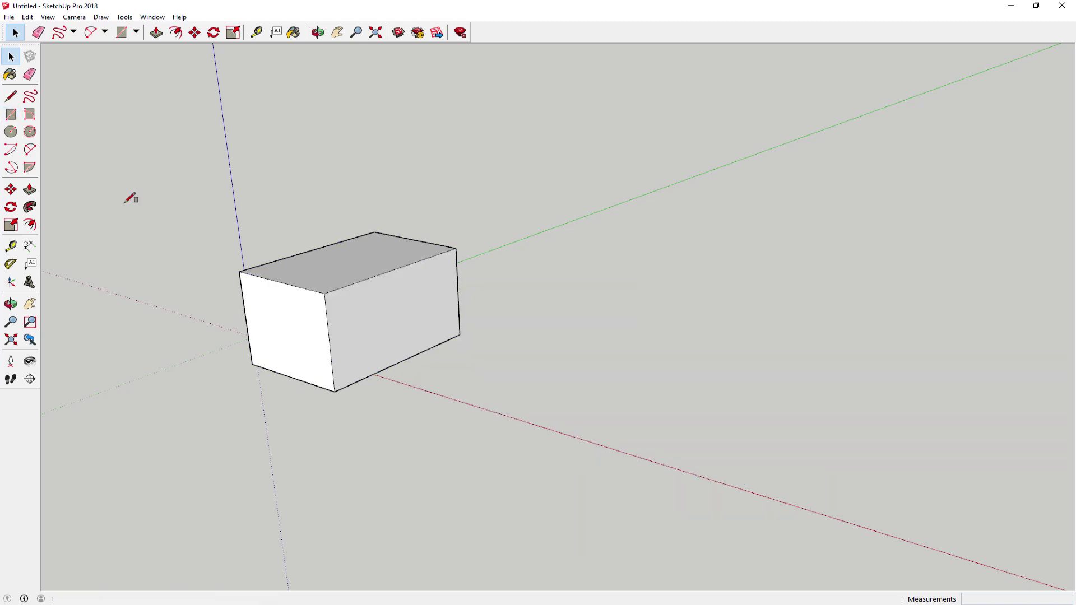
left_click(466, 398)
left_click(667, 366)
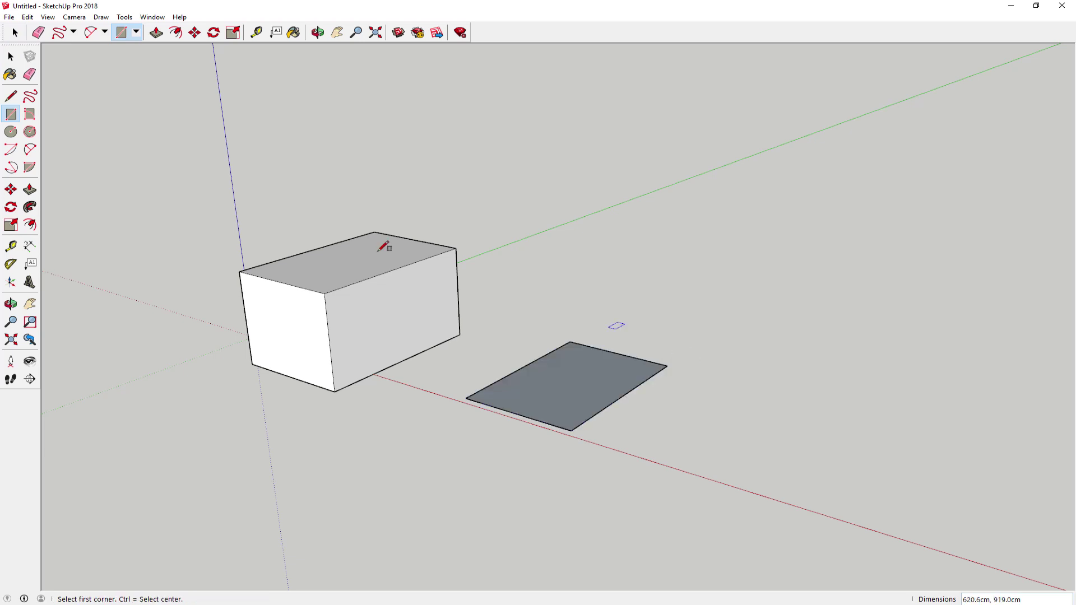
left_click(29, 191)
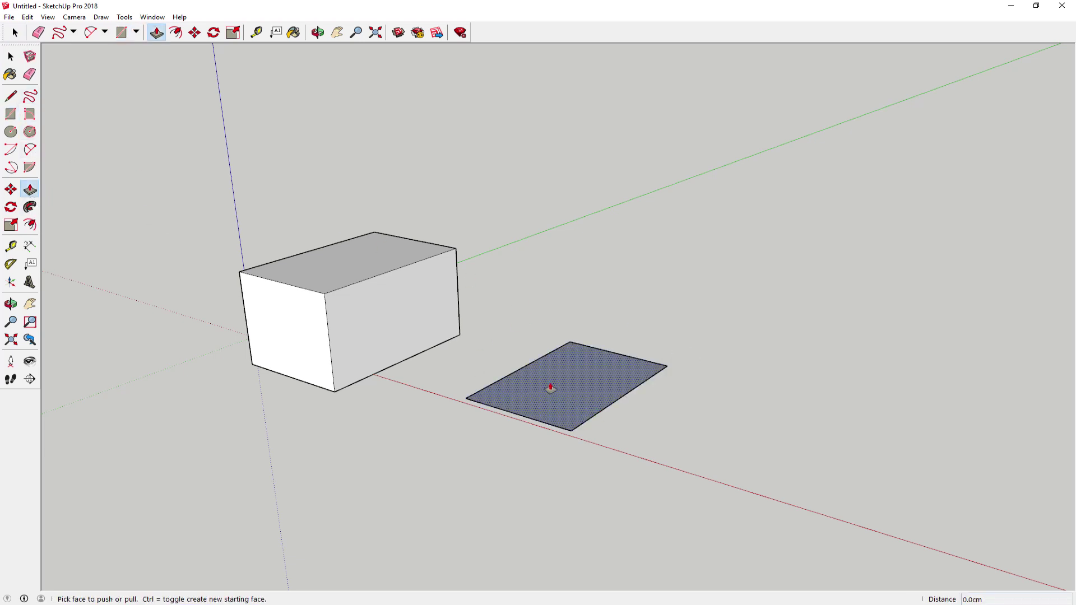
left_click_drag(550, 388, 542, 284)
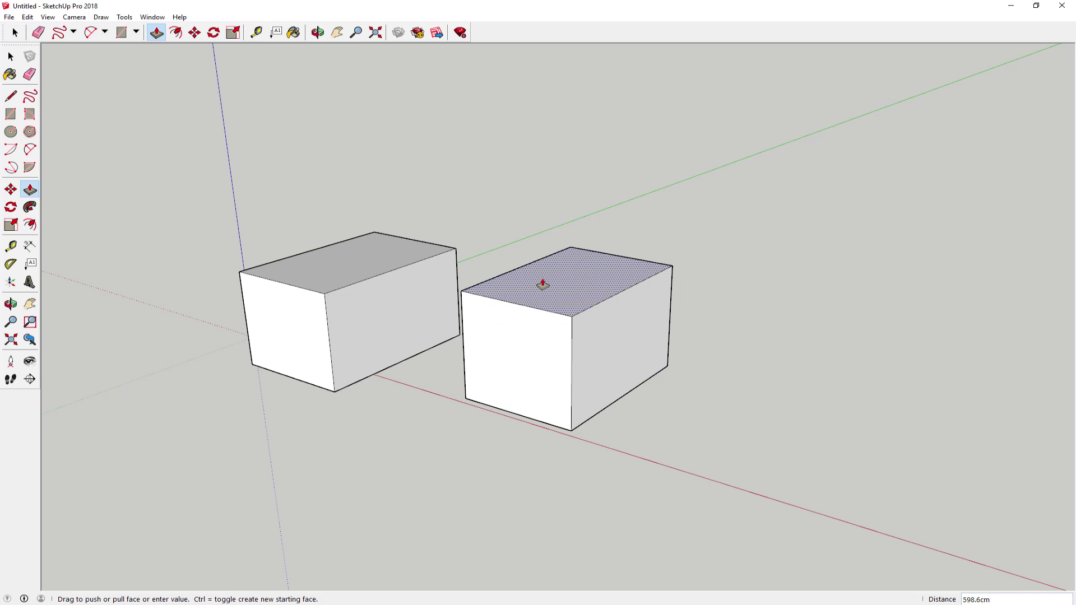
type("500")
key("Return")
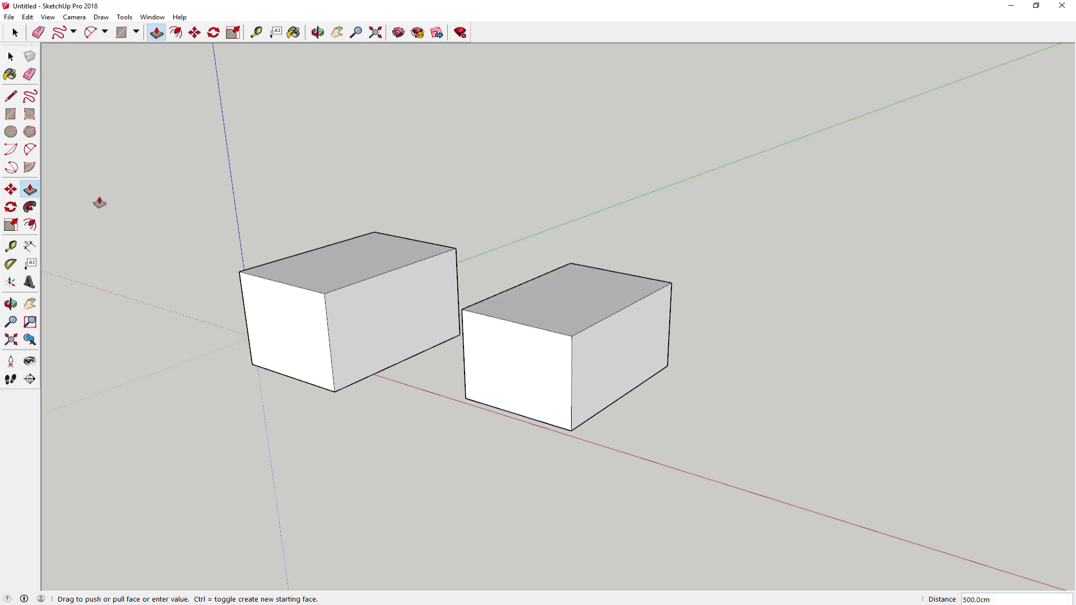
Step: Orbit to face the boxes, then make the right 500 cm box into a group
left_click(11, 56)
middle_click_drag(515, 530, 552, 412)
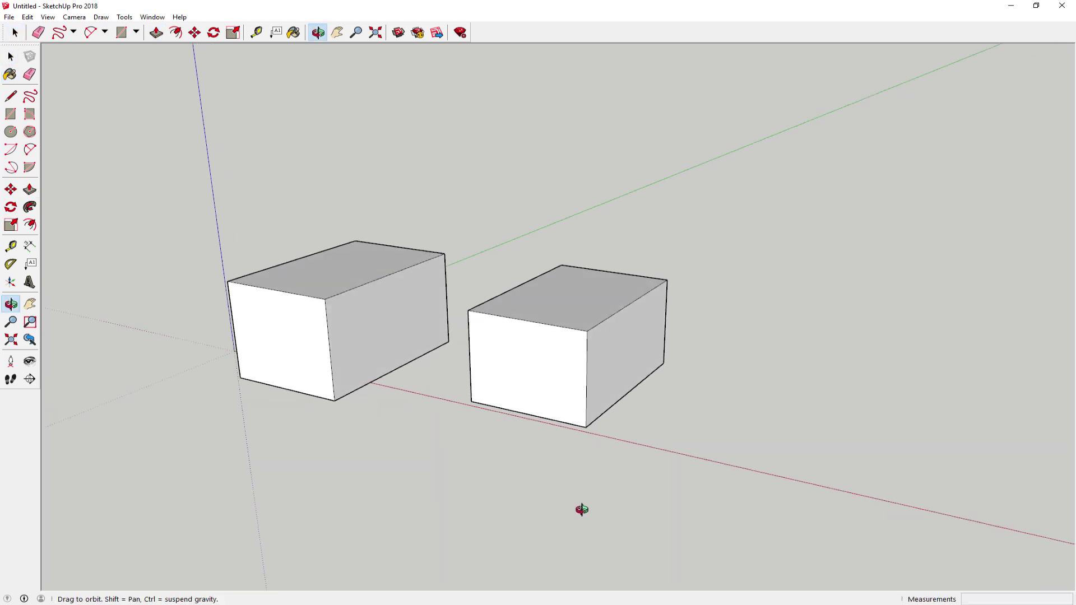
left_click_drag(453, 219, 786, 503)
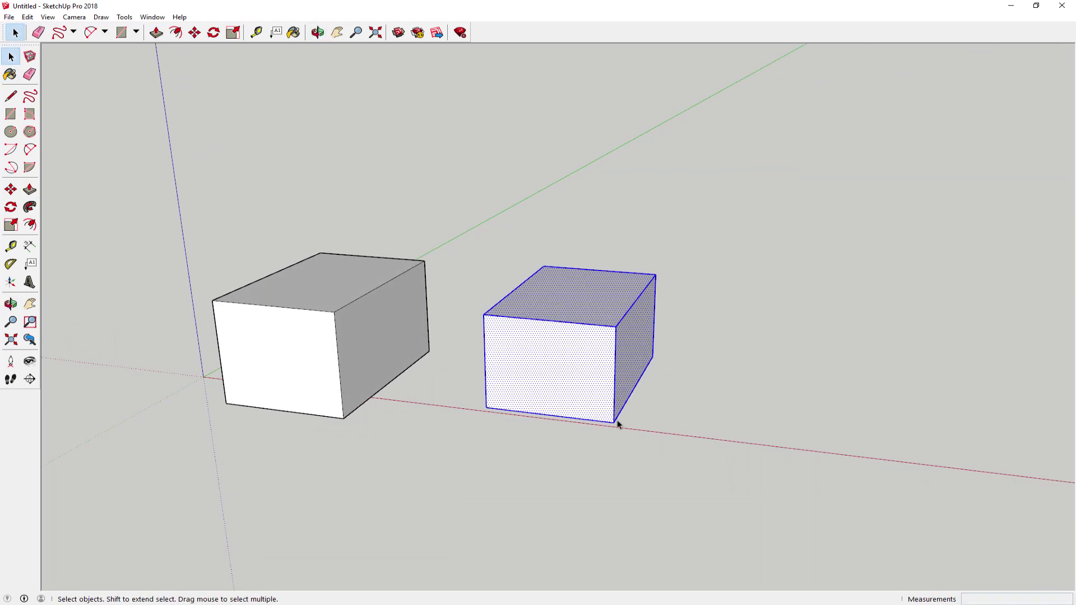
middle_click_drag(491, 433, 515, 408)
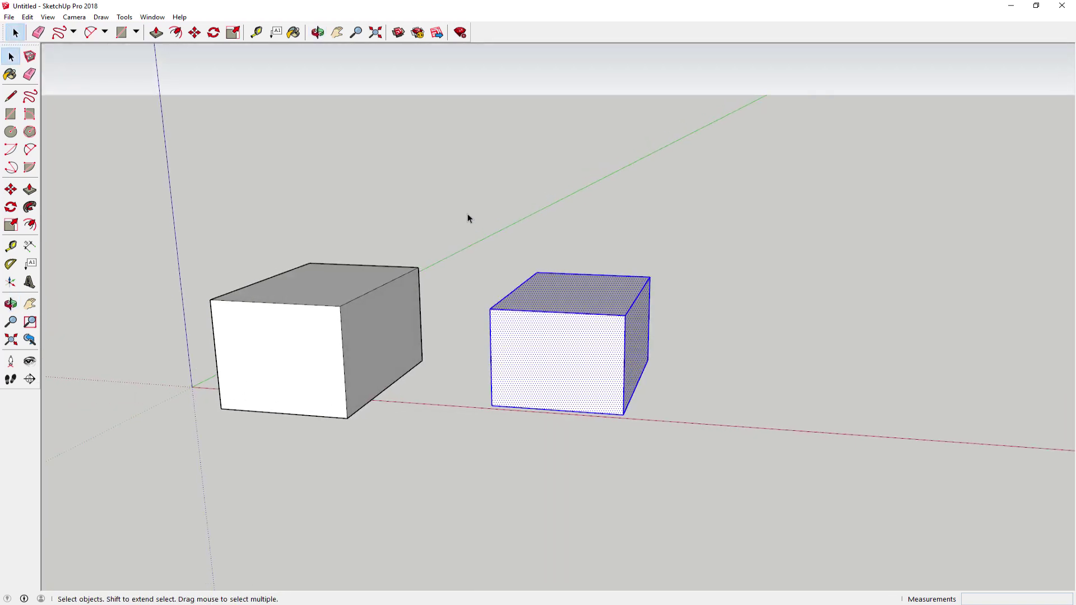
left_click_drag(468, 214, 731, 468)
right_click(558, 360)
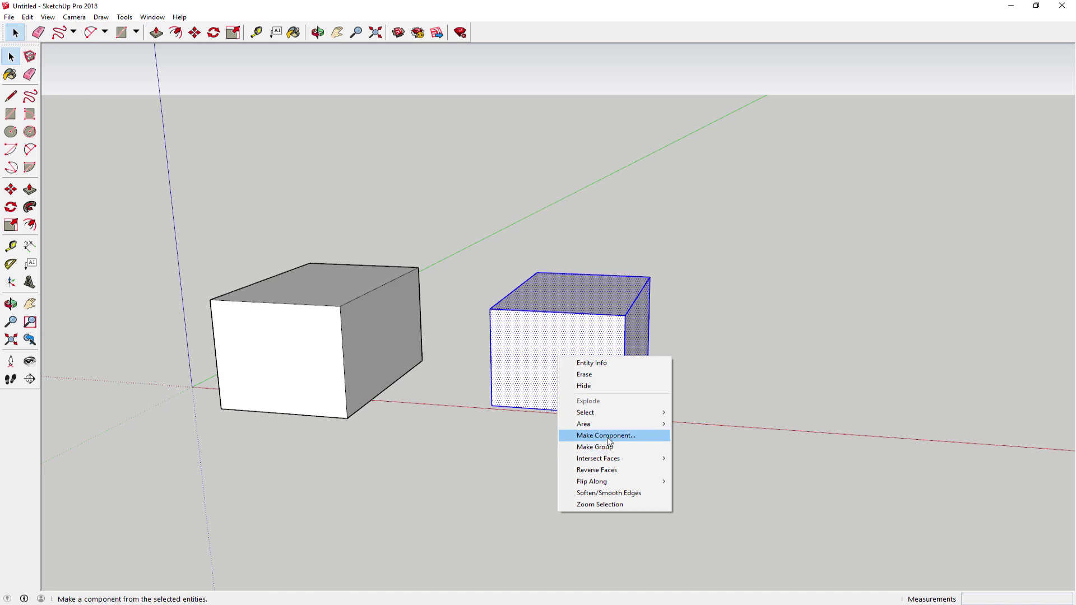
left_click(588, 448)
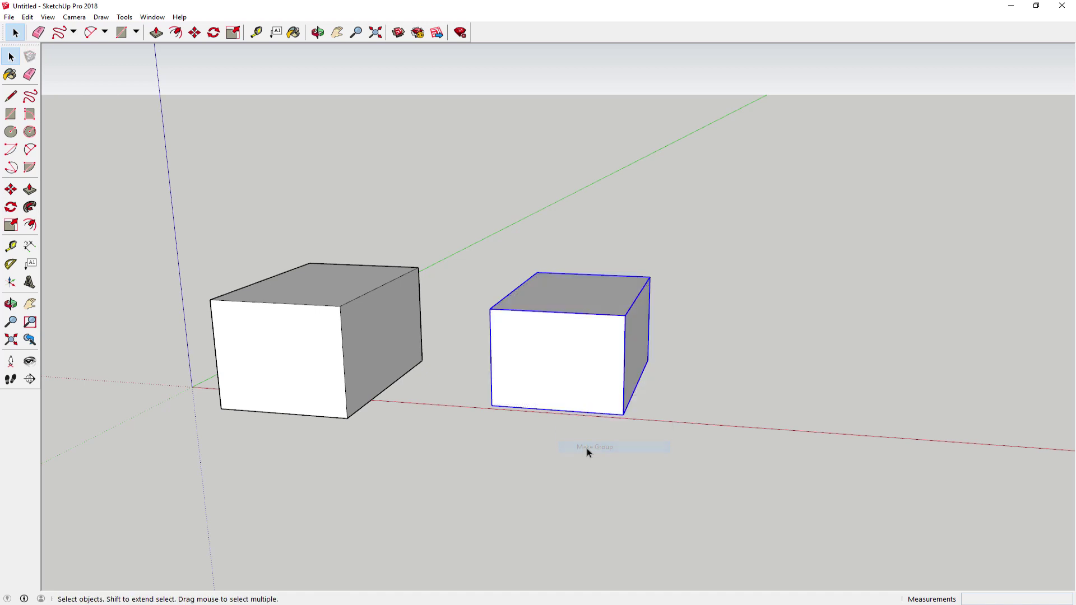
Step: Copy the grouped box with Move (M) and Ctrl further along the red axis
left_click(557, 384)
left_click(323, 365)
left_click(524, 363)
left_click(329, 363)
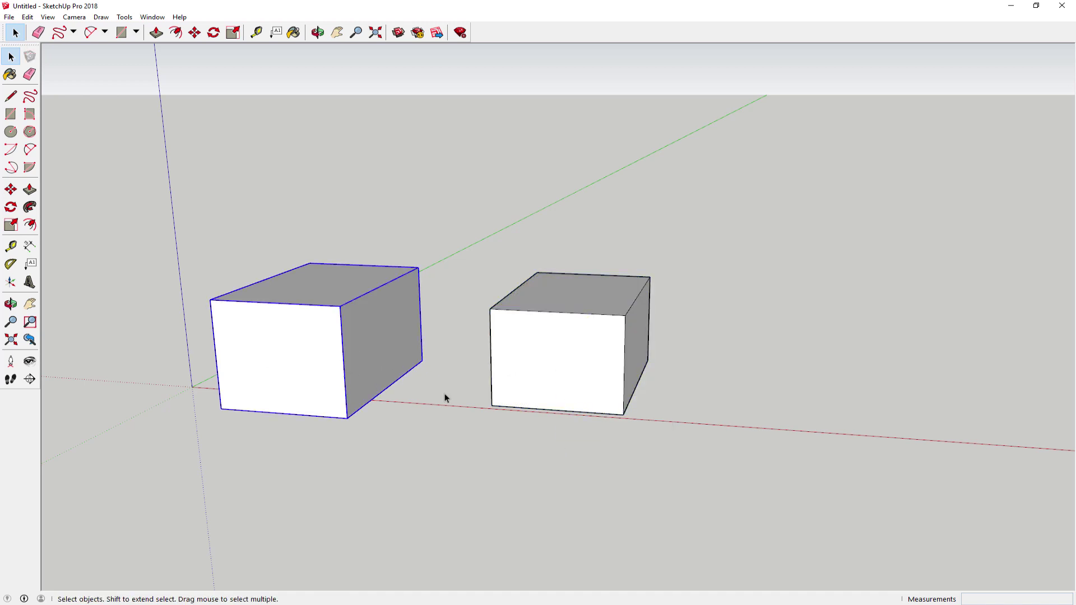
key("m")
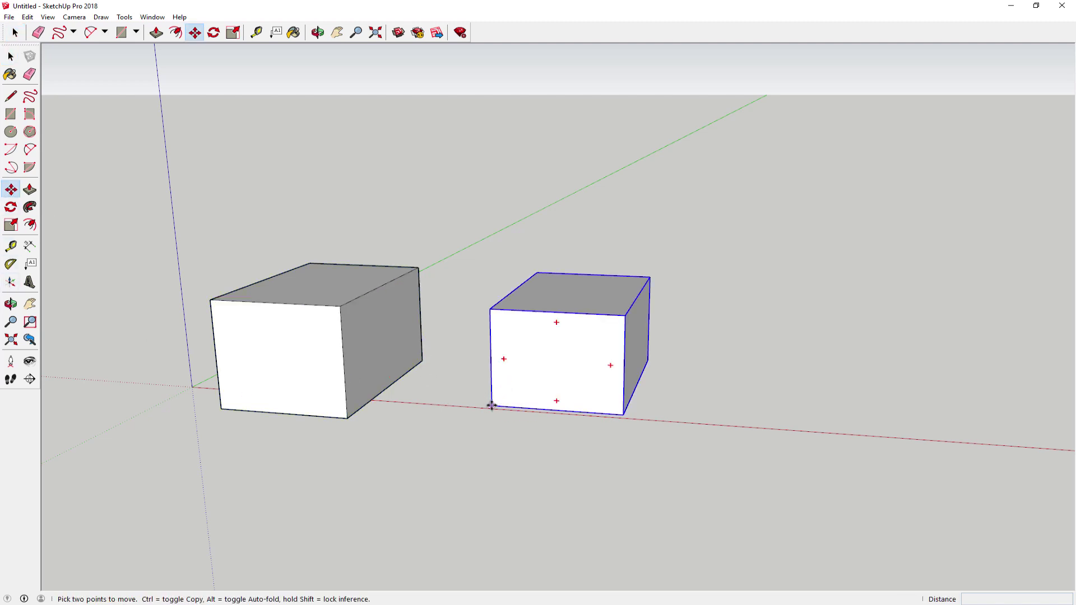
key("ctrl")
left_click(493, 408)
left_click(724, 422)
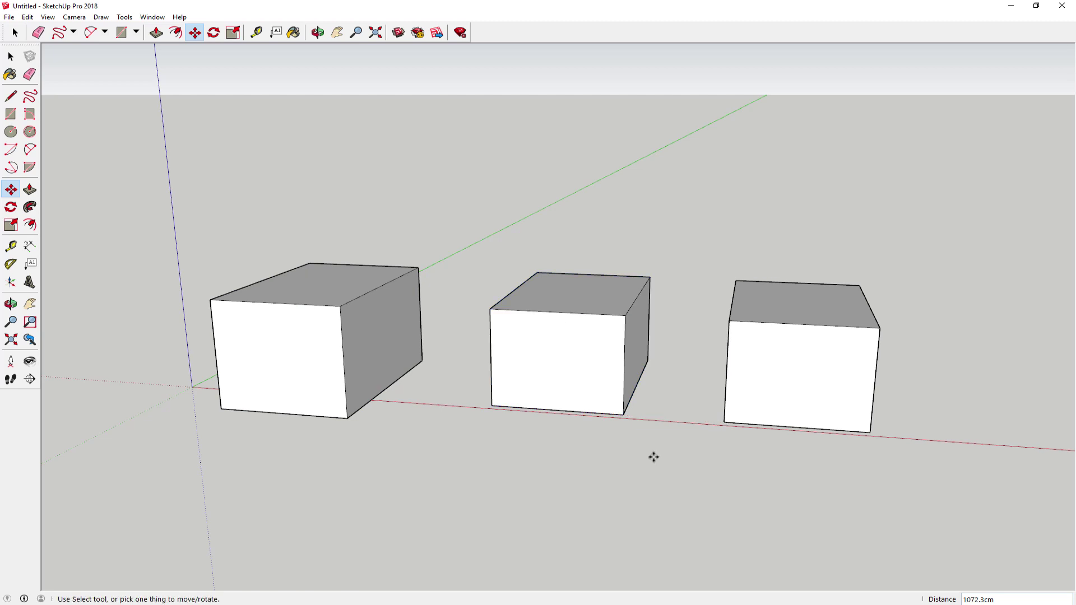
left_click(10, 57)
Step: Inside the middle box's group, push/pull its top face up to 200 cm, leaving the copy unchanged
double_click(584, 349)
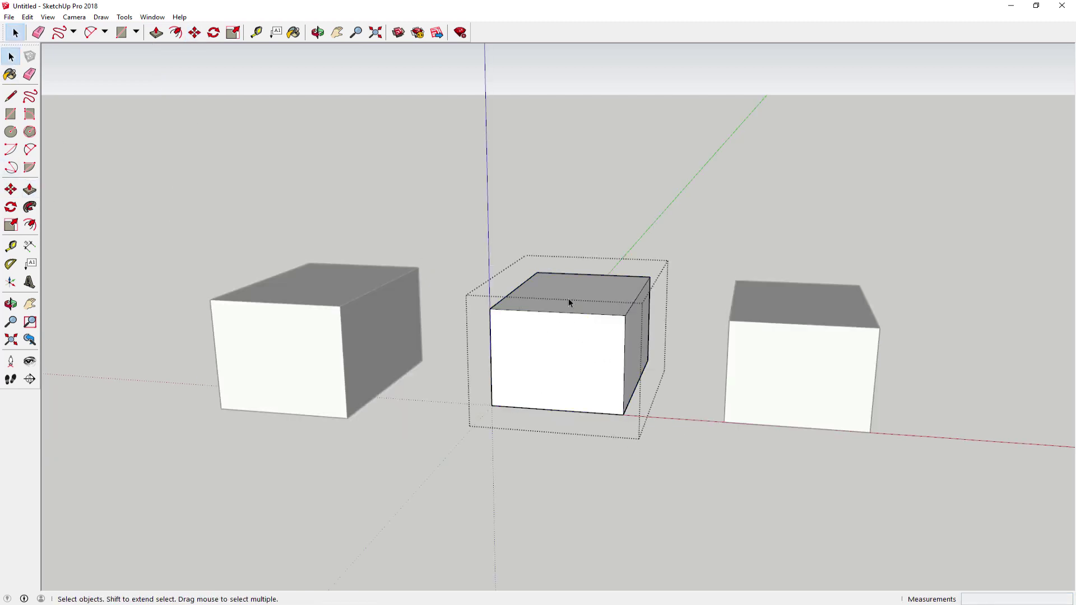
left_click(30, 190)
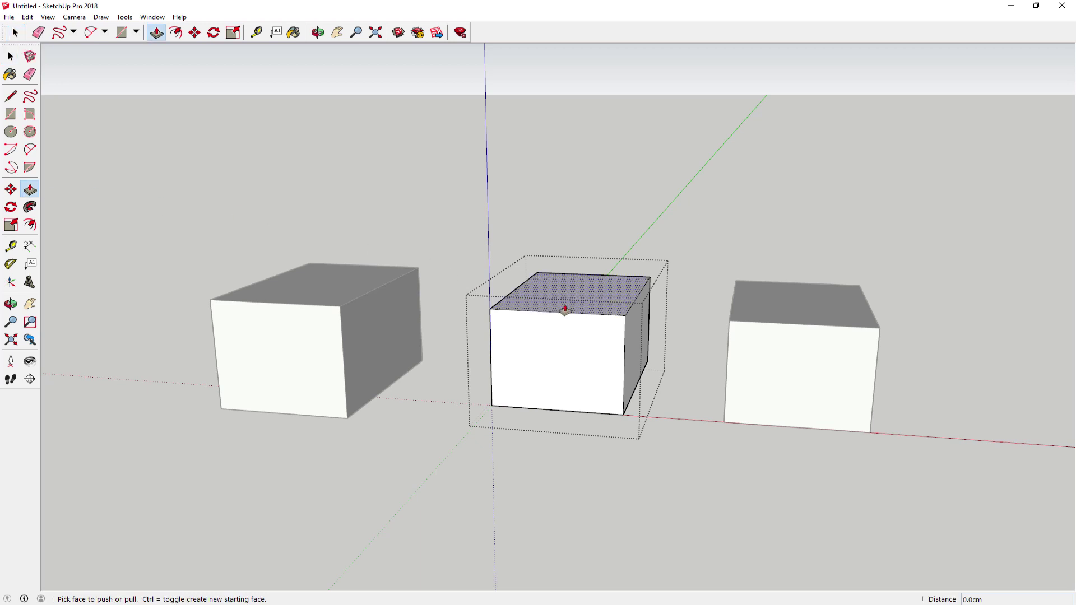
left_click_drag(564, 309, 570, 268)
type("200")
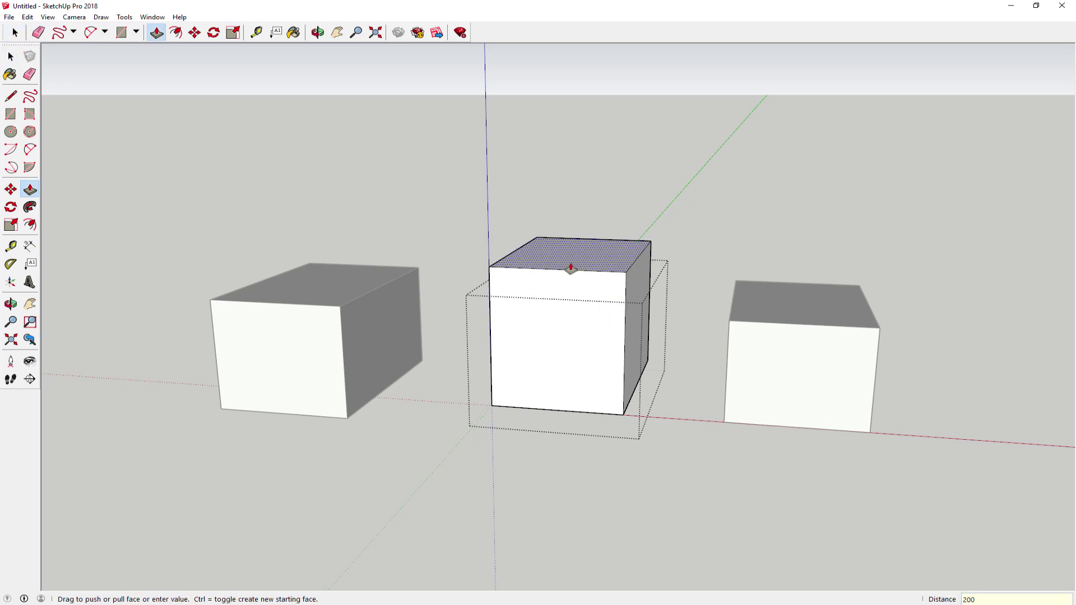
key("Return")
key("space")
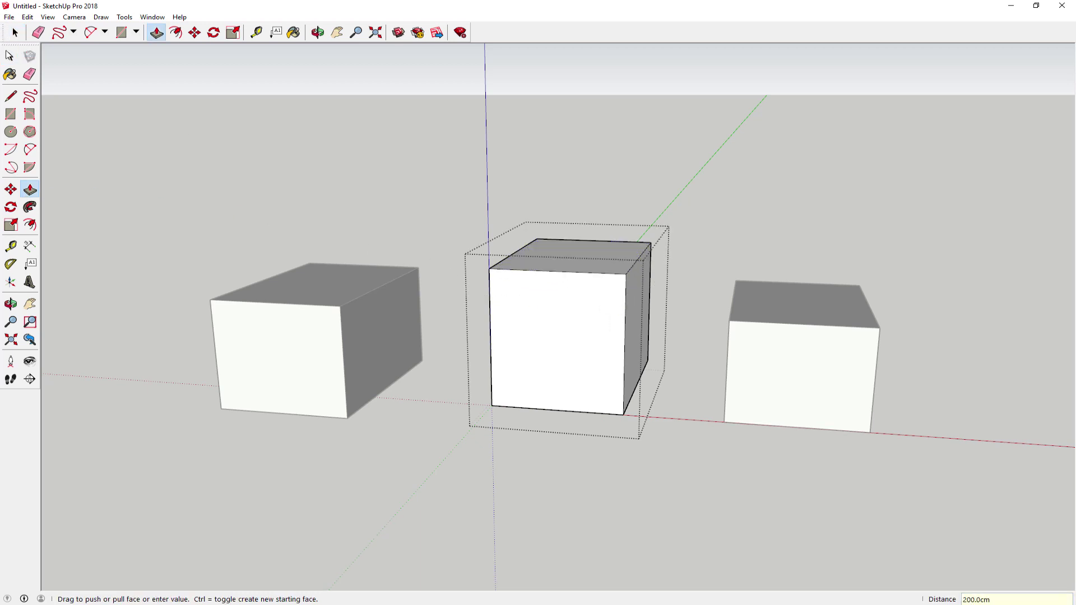
left_click(405, 175)
left_click(605, 380)
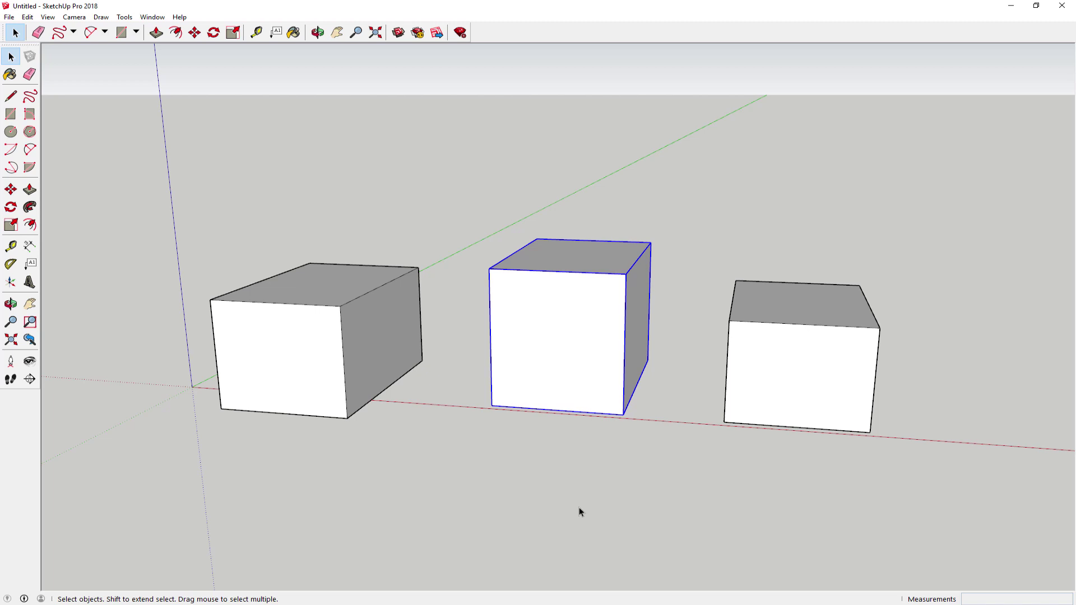
left_click(270, 348)
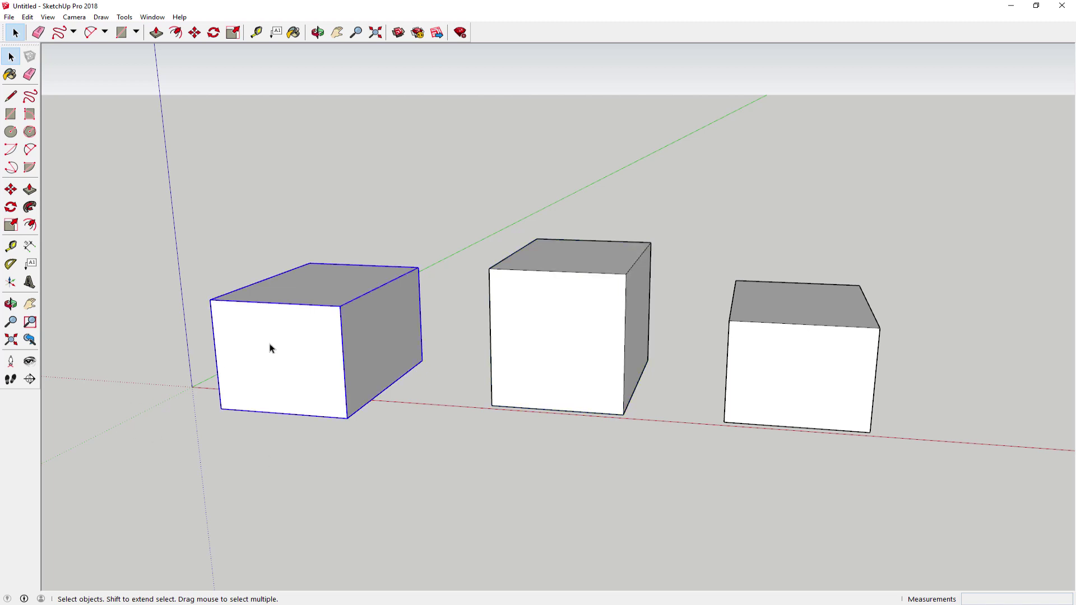
left_click(553, 475)
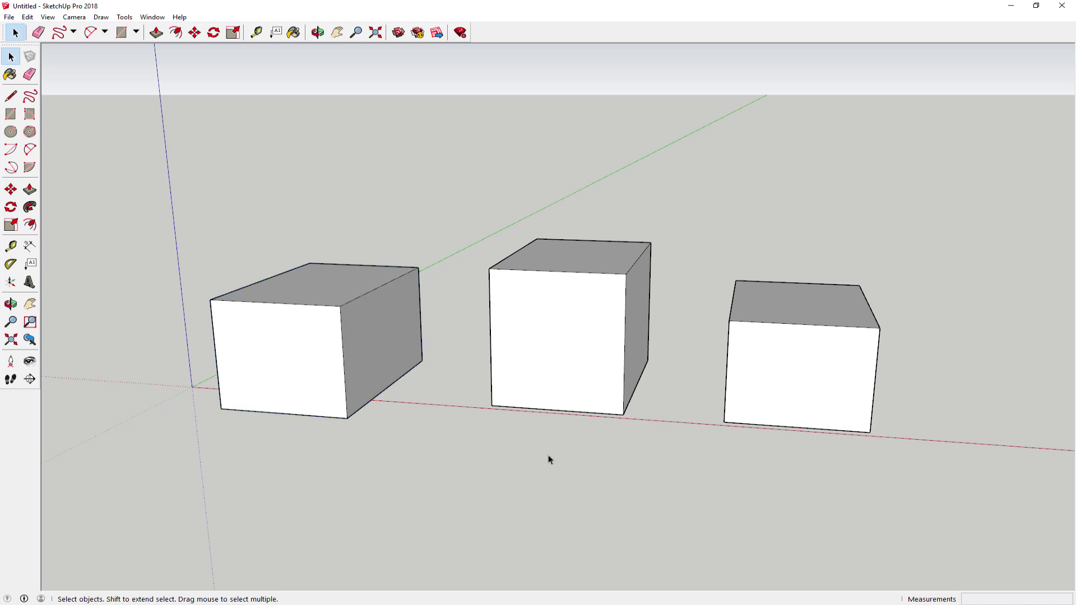
left_click(568, 323)
left_click(761, 355)
left_click(560, 333)
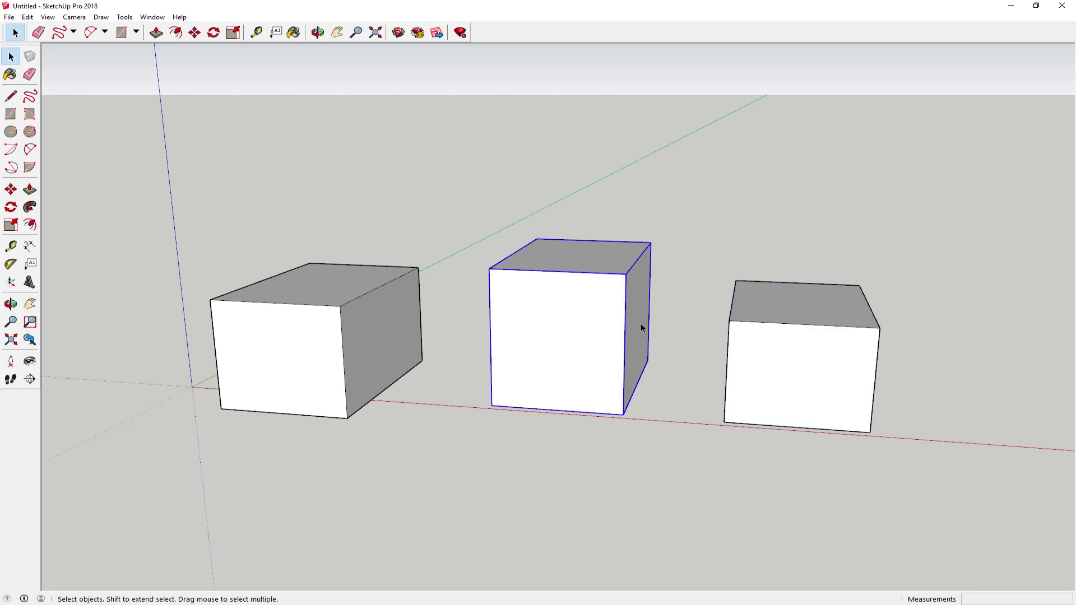
left_click(797, 374)
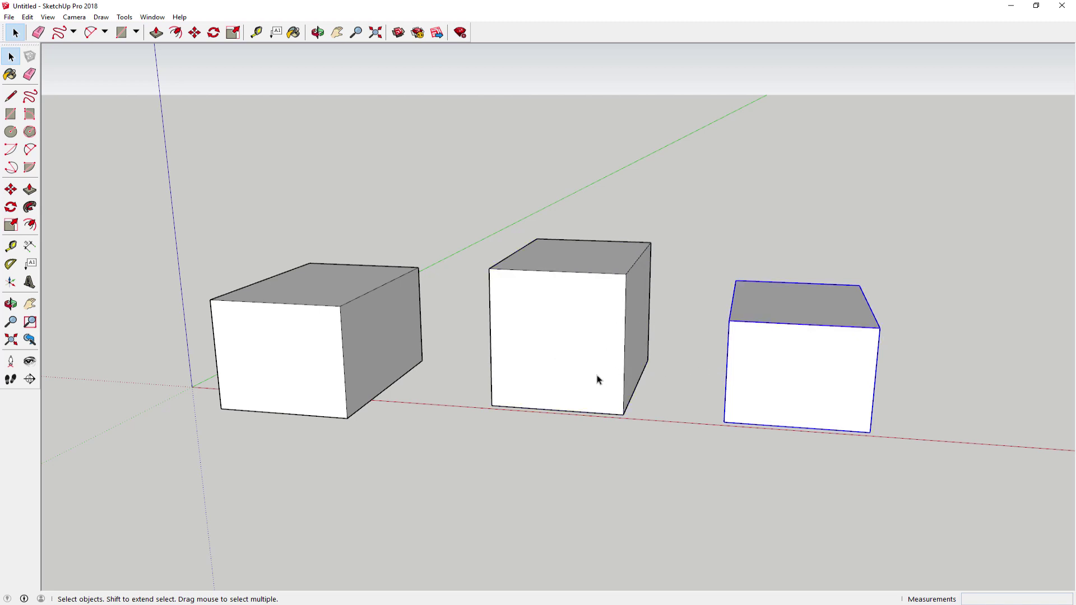
mouse_move(600, 421)
middle_mouse_down()
mouse_move(569, 442)
mouse_move(463, 389)
middle_mouse_up()
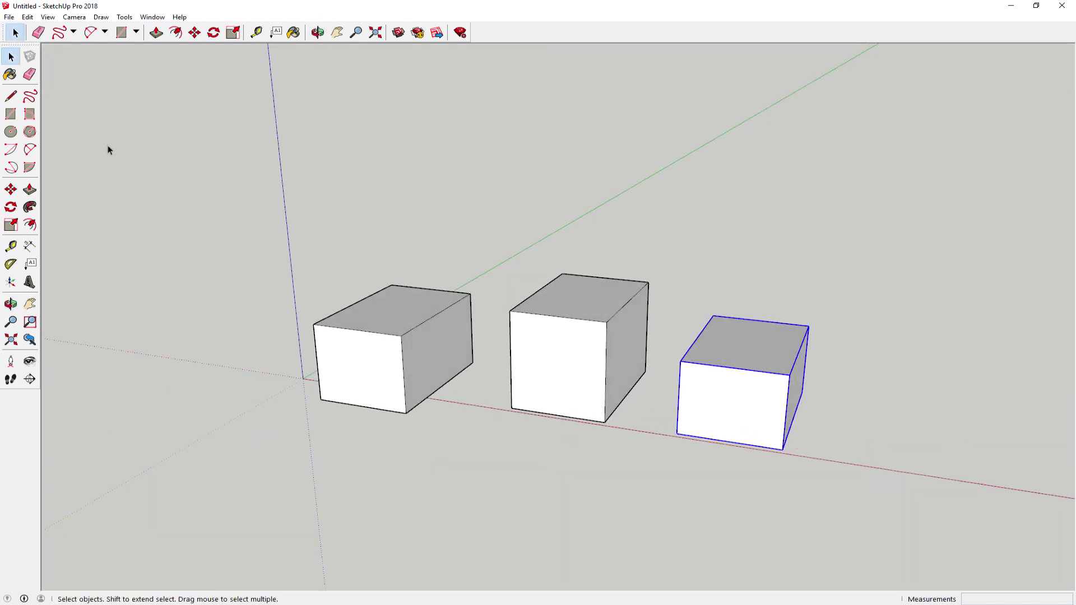
Step: Erase the right, middle and left boxes with the Eraser
left_click(30, 74)
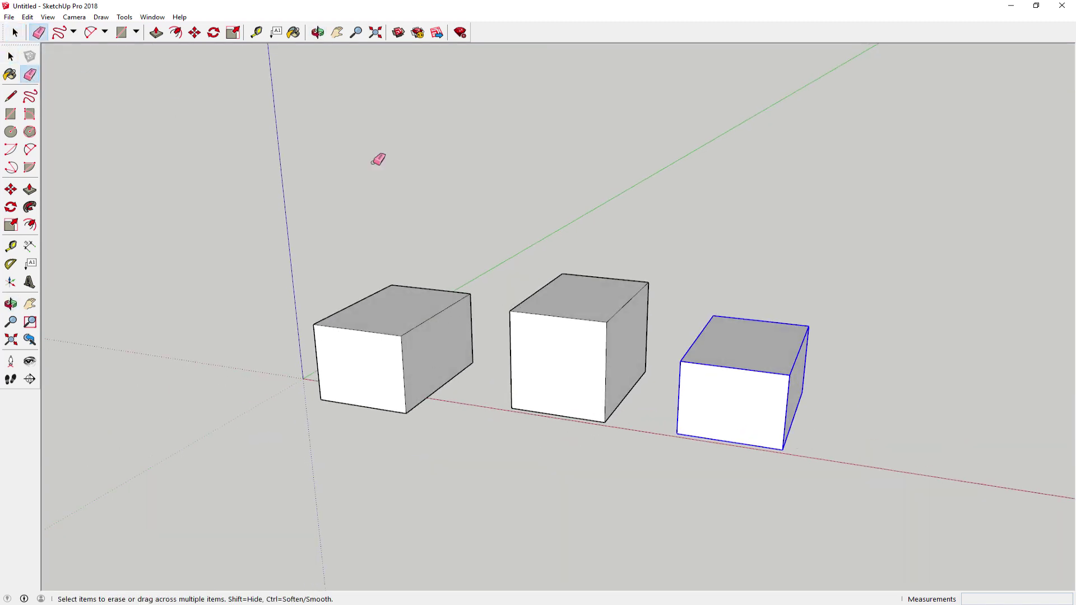
left_click(754, 404)
left_click_drag(622, 344, 452, 254)
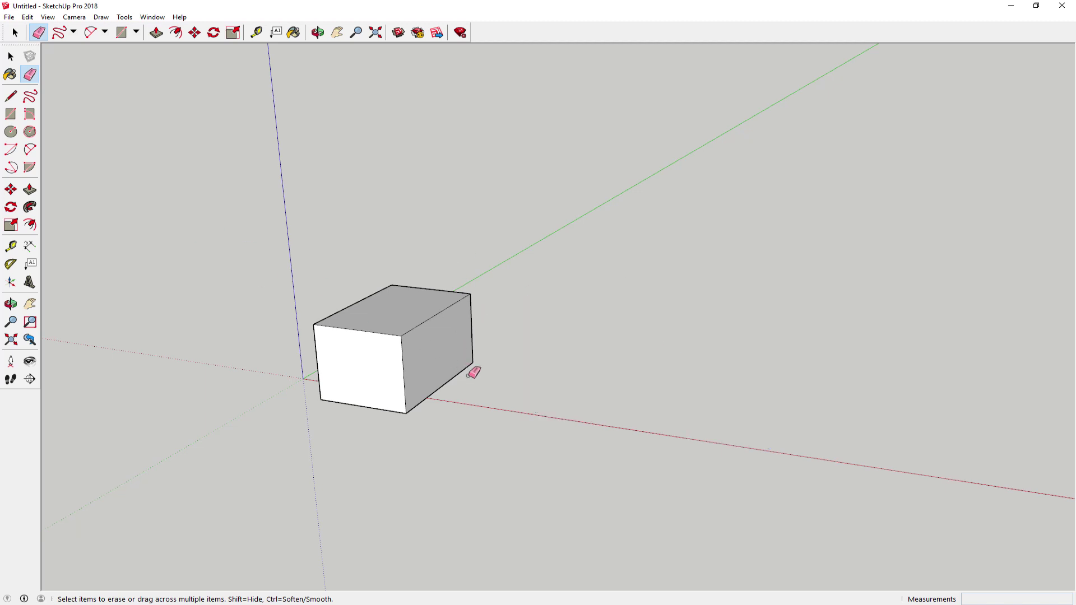
left_click_drag(390, 341, 406, 316)
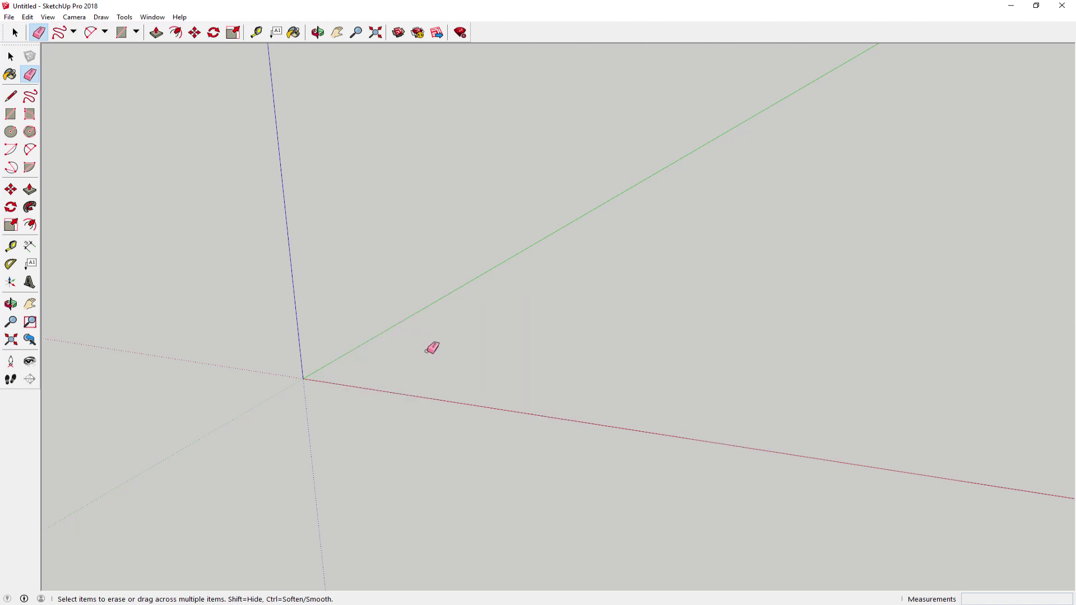
Step: Draw a test rectangle on the ground, then erase all four of its edges
left_click(11, 113)
left_click(370, 386)
left_click(691, 354)
left_click(30, 73)
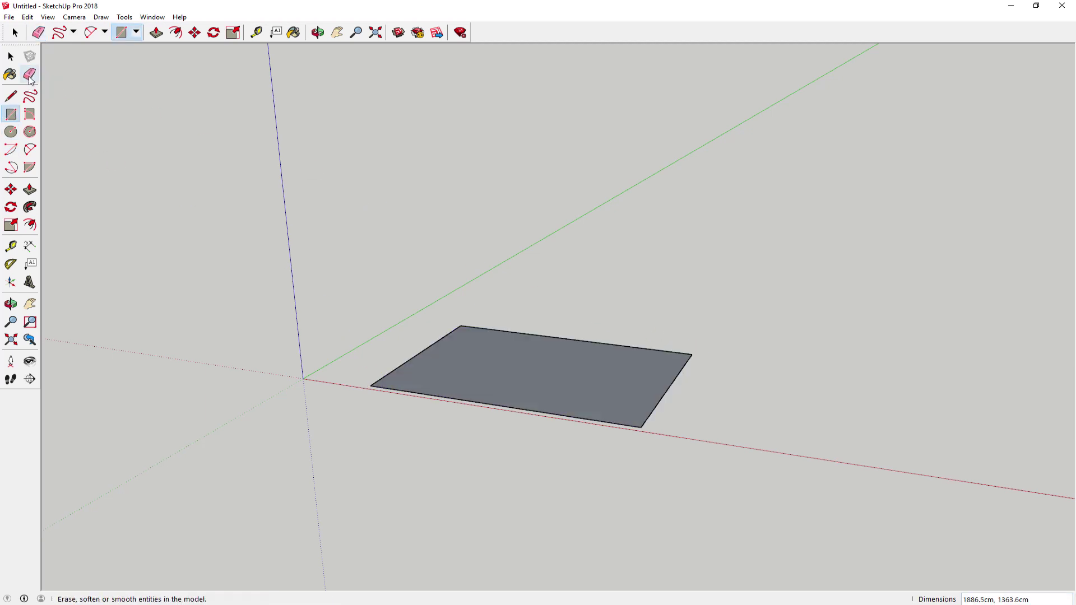
left_click_drag(489, 349, 375, 320)
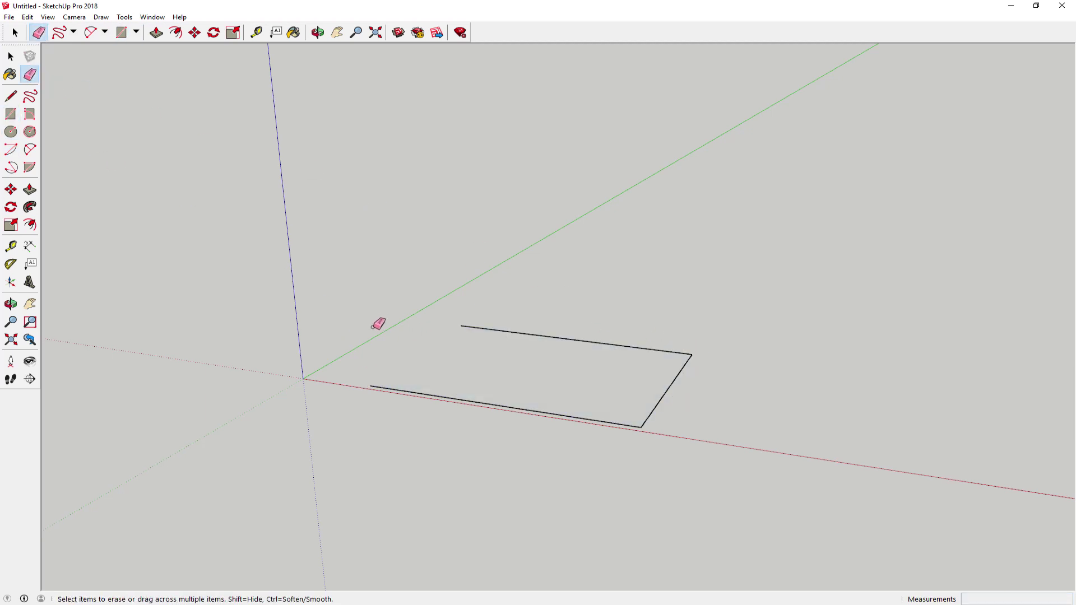
left_click(593, 342)
left_click(658, 403)
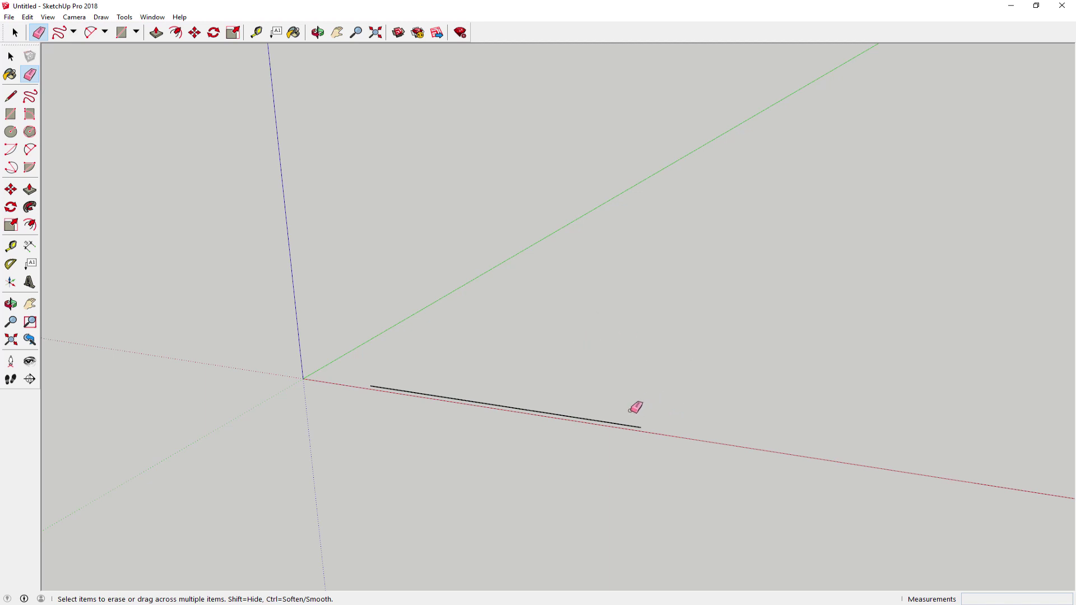
left_click(612, 423)
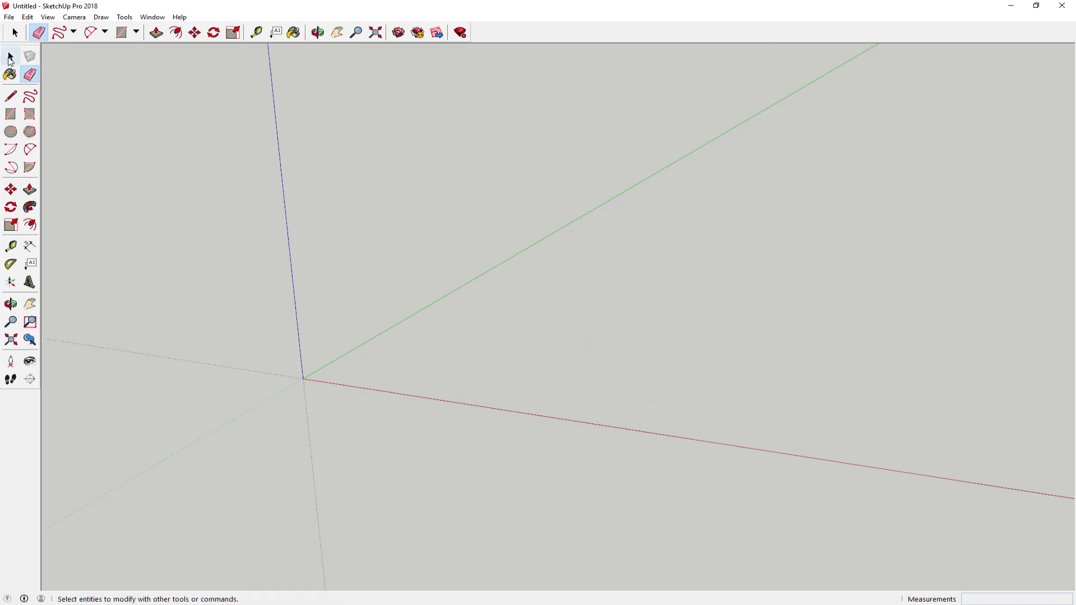
left_click(11, 56)
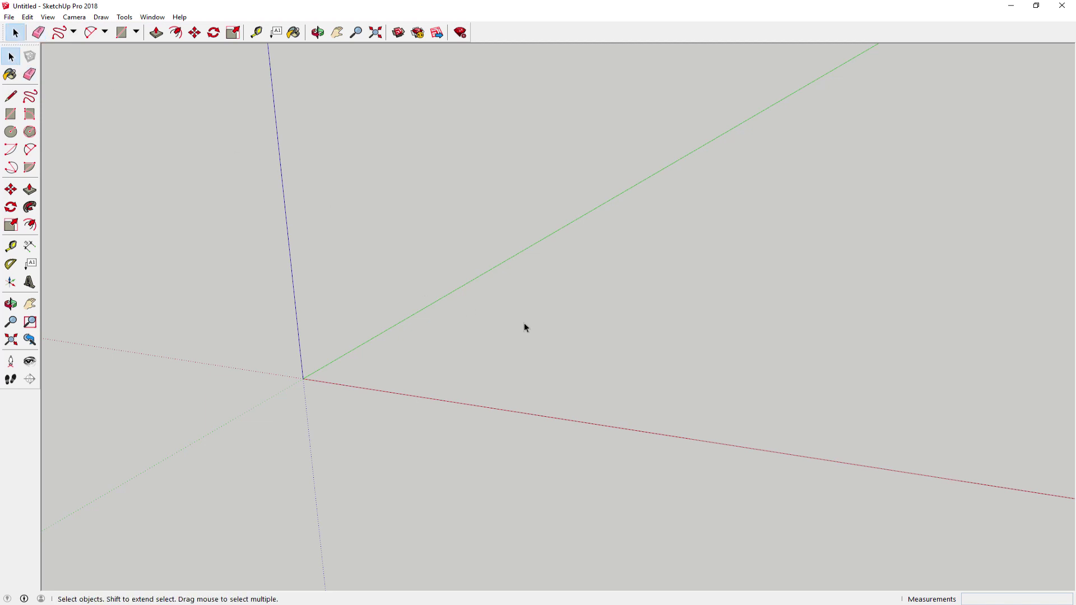
left_click(11, 114)
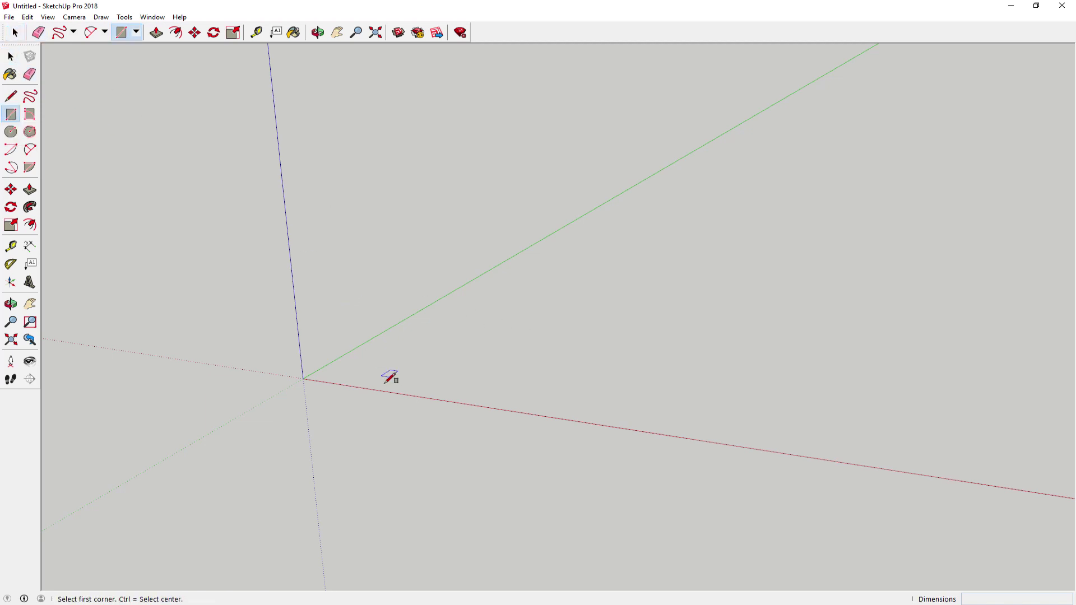
left_click(396, 385)
left_click(582, 333)
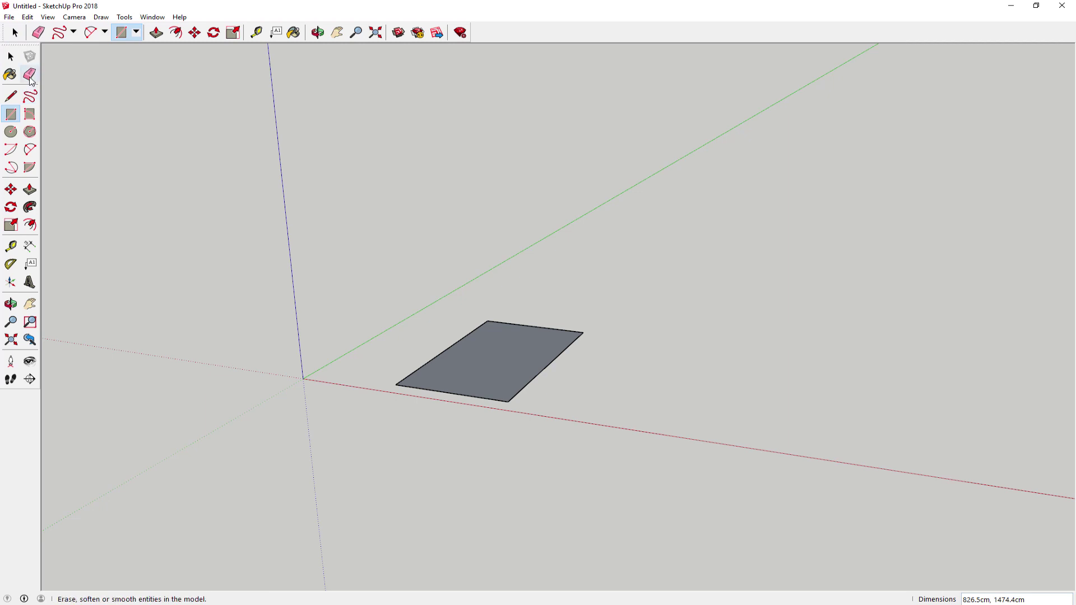
left_click(29, 78)
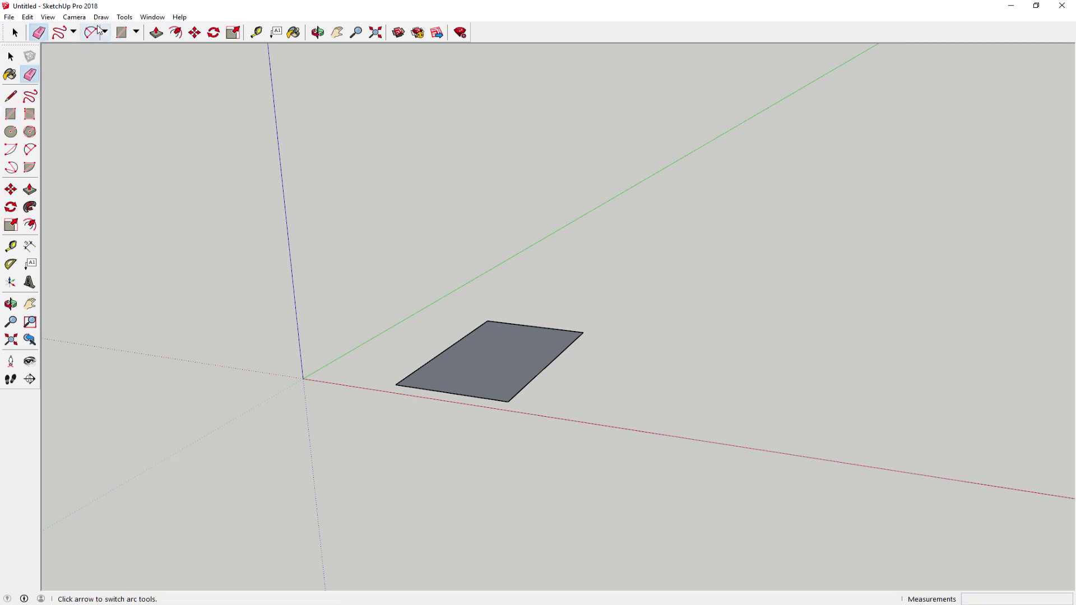
left_click(124, 19)
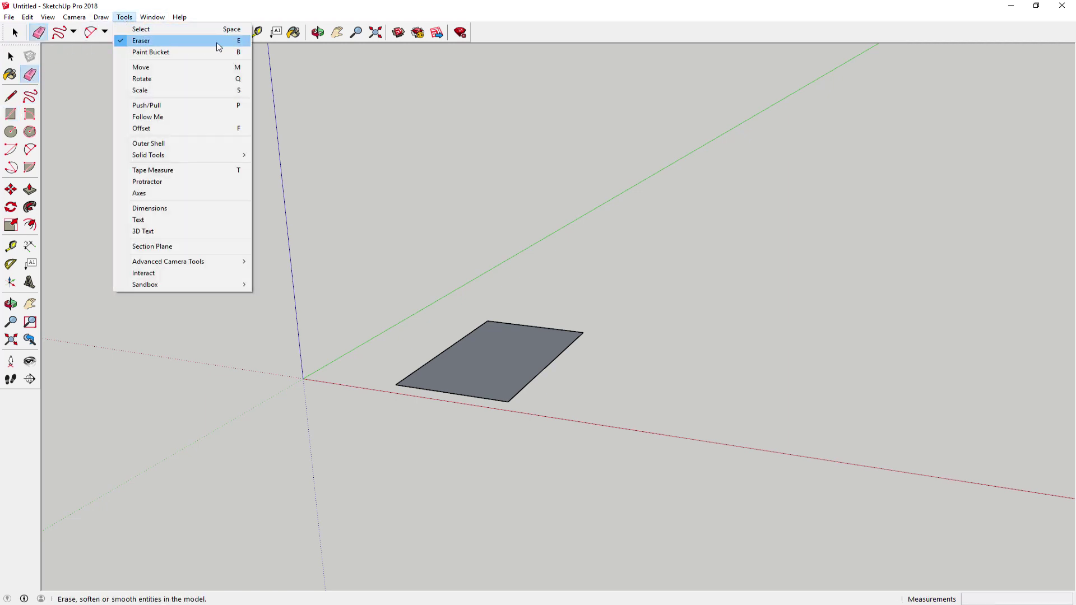
left_click(247, 9)
double_click(252, 10)
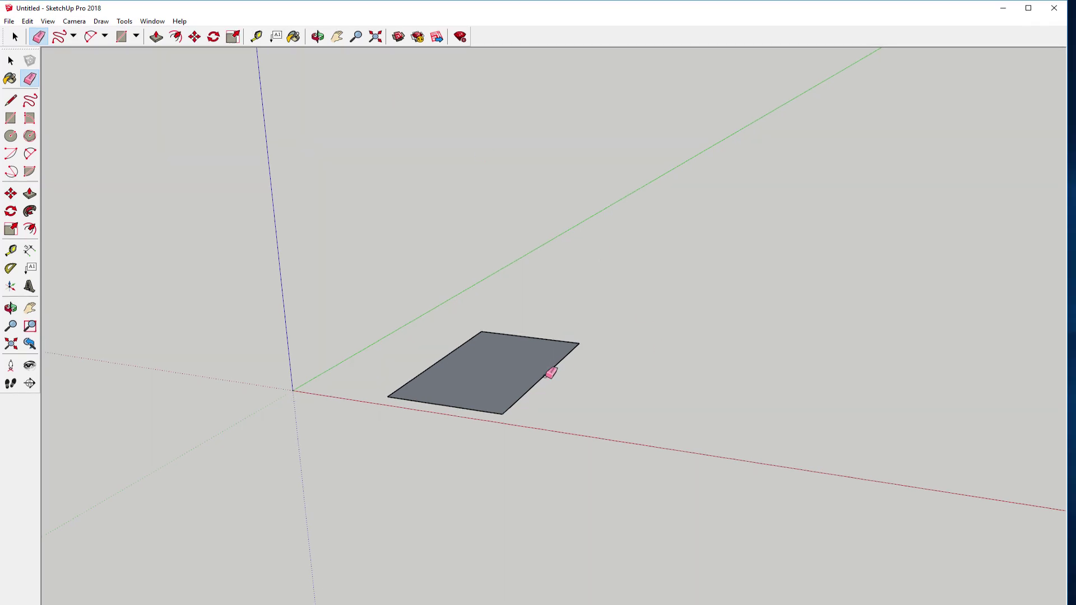
left_click(549, 370)
left_click(531, 337)
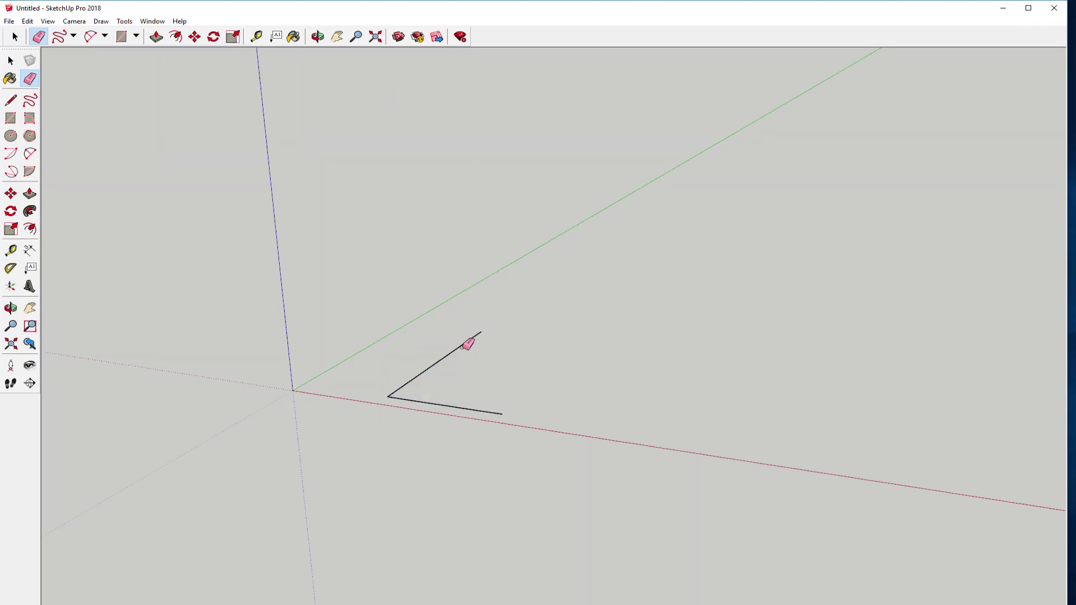
left_click(466, 342)
left_click(446, 405)
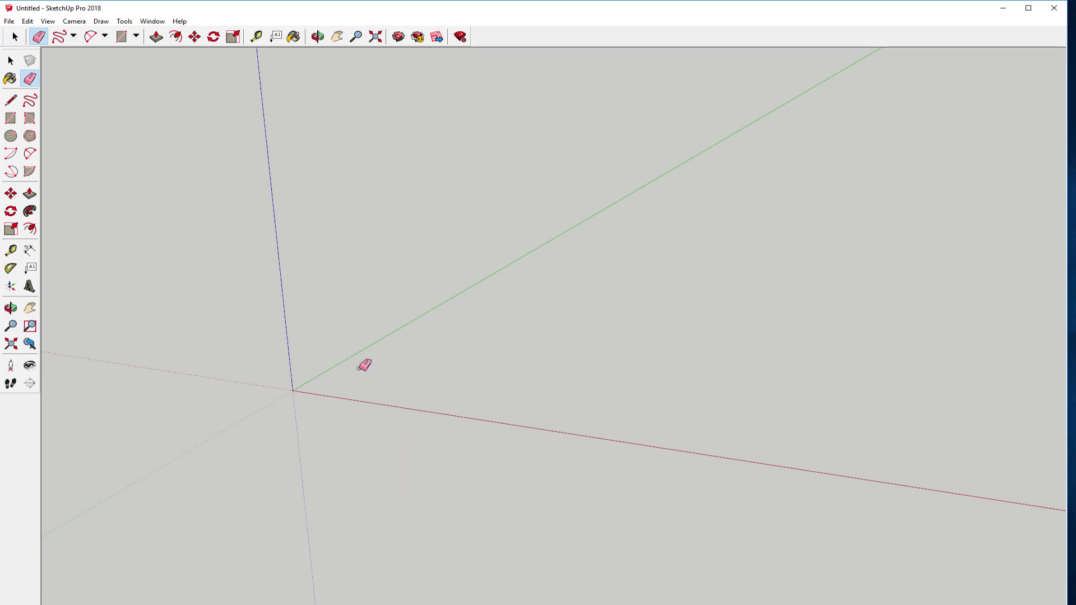
left_click(30, 103)
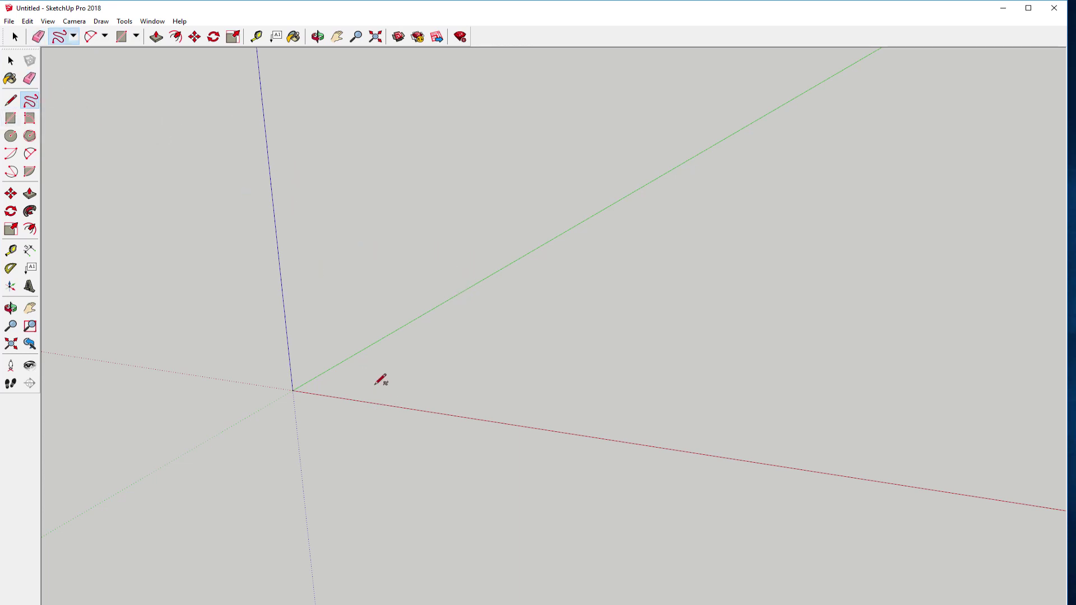
mouse_move(367, 378)
left_mouse_down()
mouse_move(714, 384)
mouse_move(595, 378)
mouse_move(455, 396)
mouse_move(351, 382)
mouse_move(367, 378)
left_mouse_up()
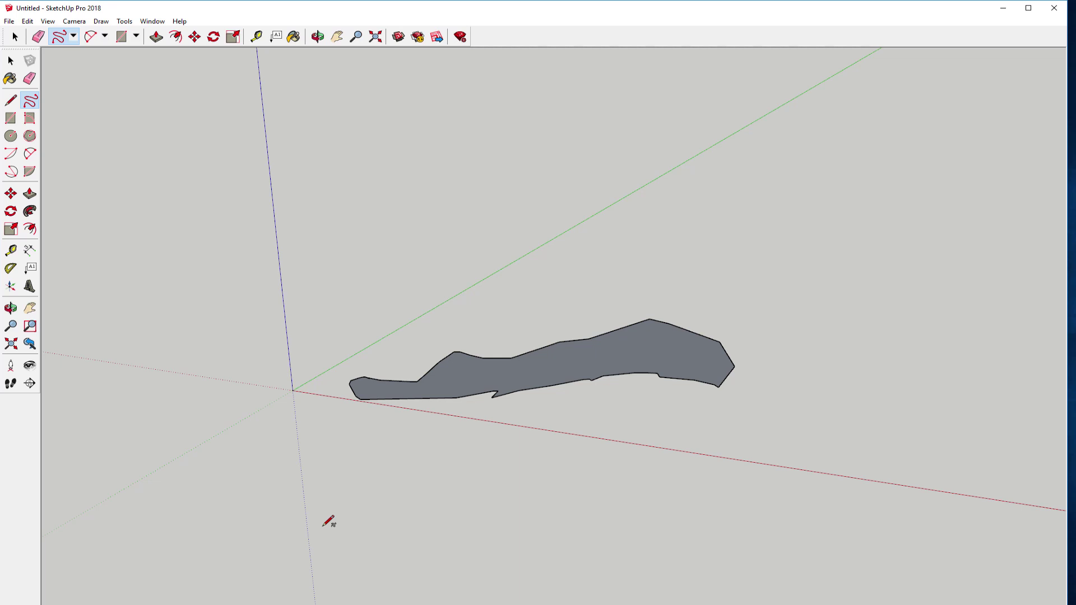
middle_click_drag(617, 401, 723, 464)
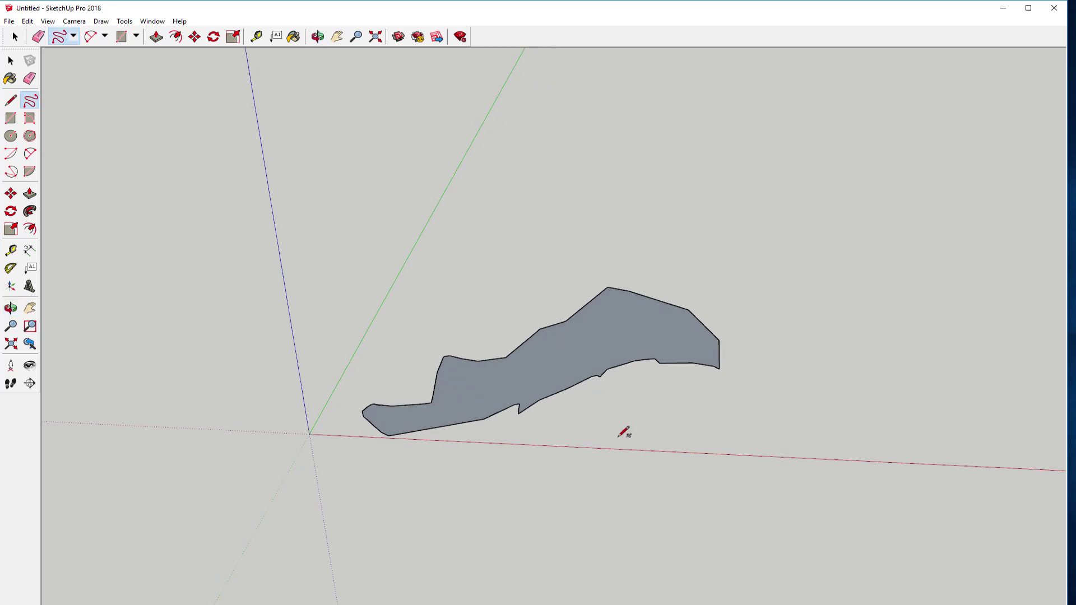
key("ctrl+z")
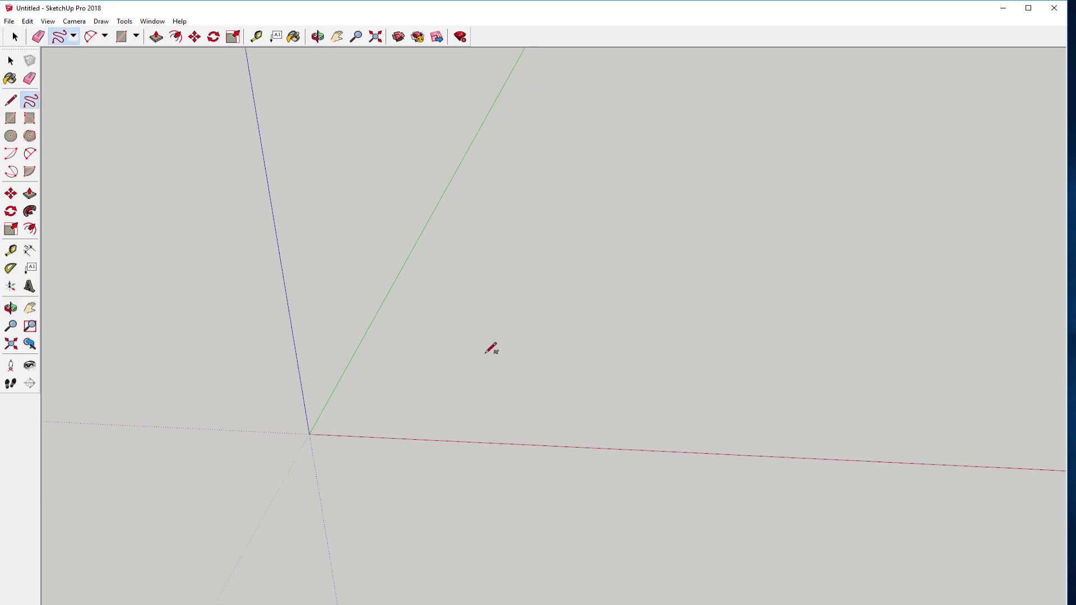
left_click_drag(511, 367, 728, 344)
mouse_move(807, 419)
left_mouse_down()
mouse_move(657, 402)
mouse_move(504, 417)
mouse_move(458, 377)
mouse_move(470, 377)
left_mouse_up()
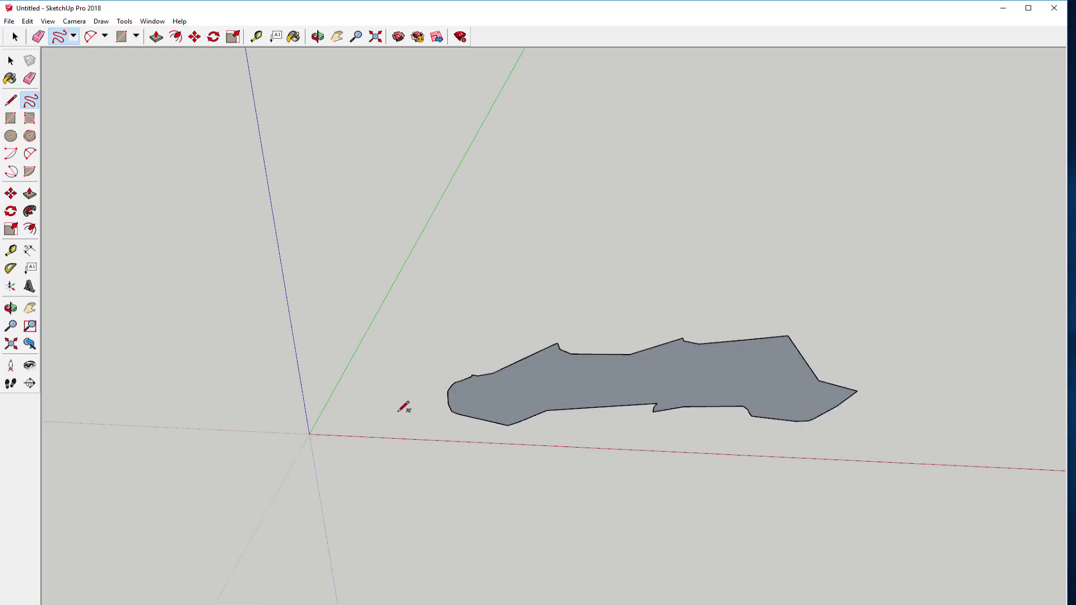
key("ctrl+z")
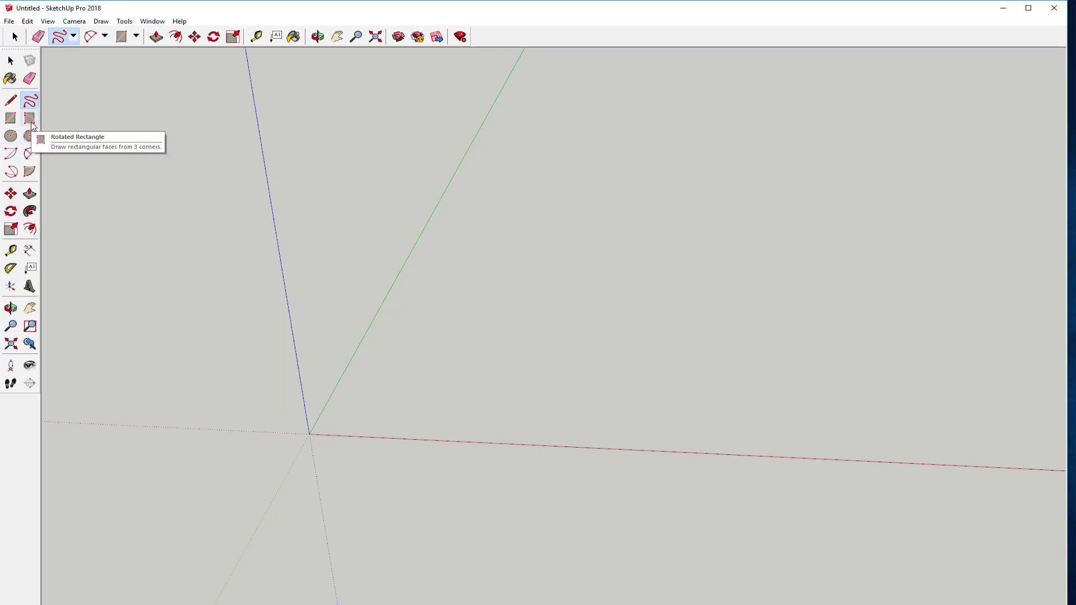
left_click(31, 124)
mouse_move(479, 313)
middle_mouse_down()
mouse_move(439, 307)
mouse_move(616, 342)
middle_mouse_up()
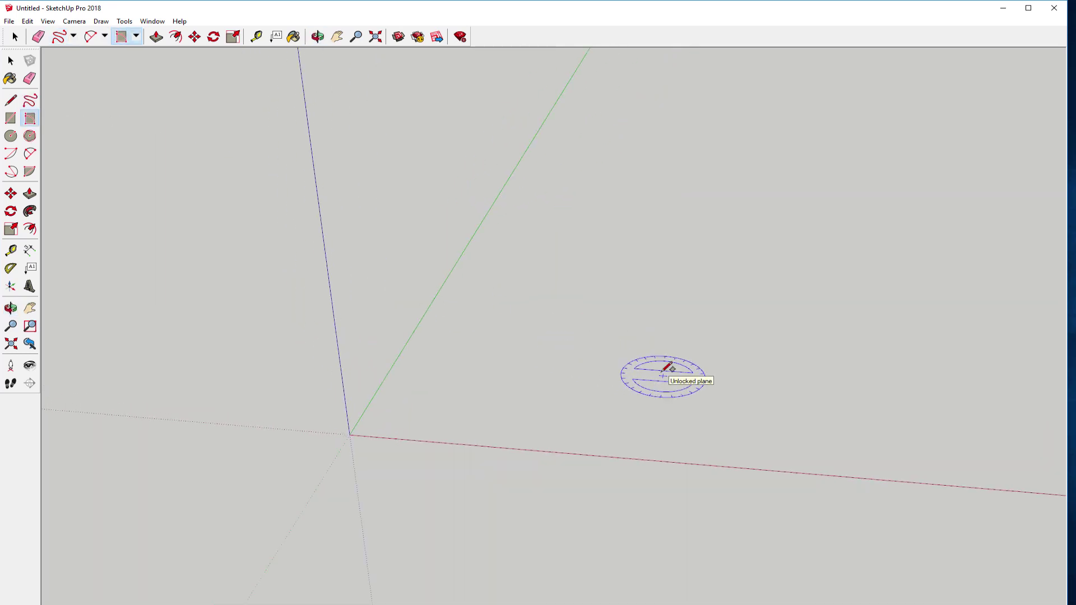
middle_click_drag(666, 369, 492, 343)
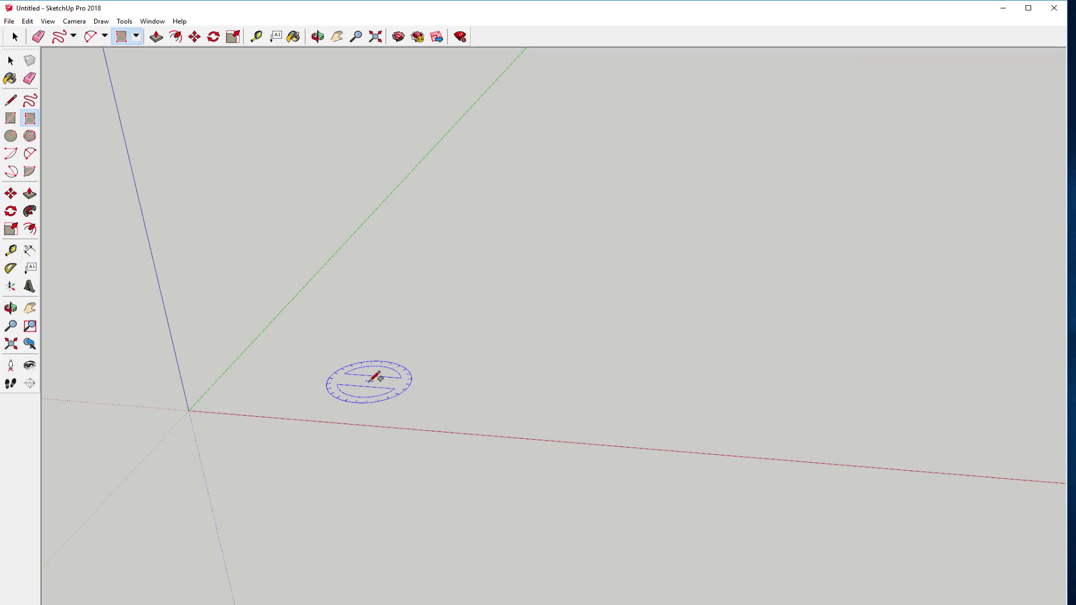
left_click(358, 390)
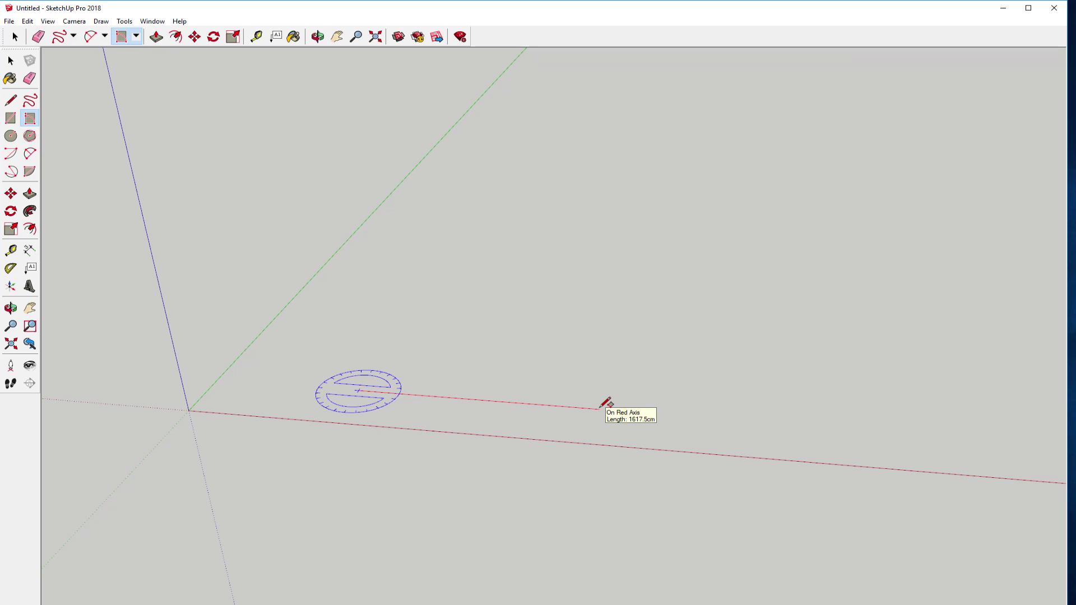
left_click(598, 408)
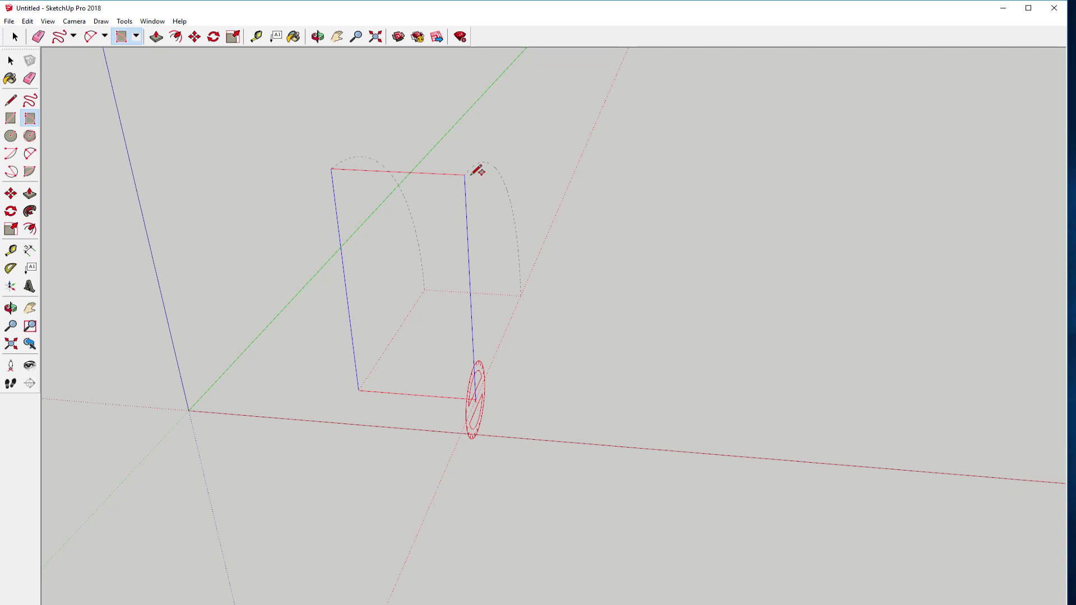
key("Return")
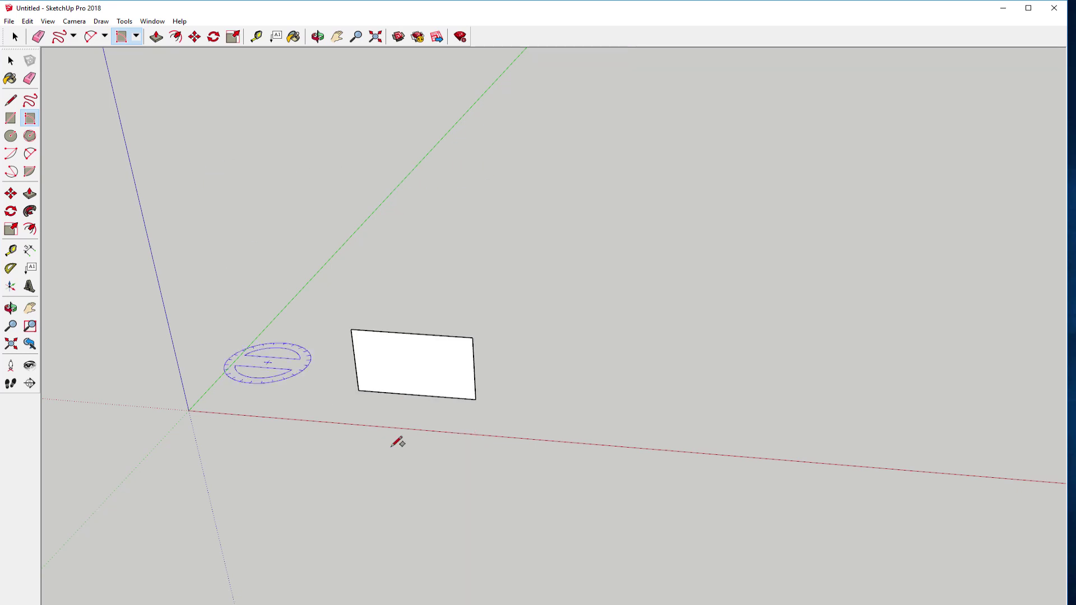
mouse_move(396, 440)
middle_mouse_down()
mouse_move(456, 409)
mouse_move(435, 372)
mouse_move(340, 396)
middle_mouse_up()
key("r")
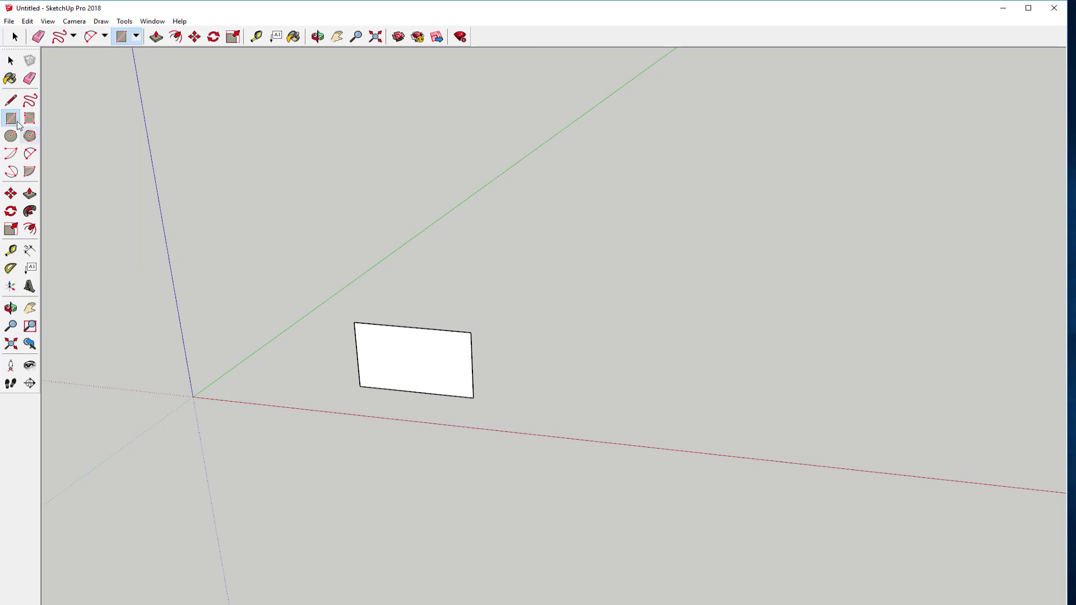
left_click(525, 413)
left_click(673, 351)
middle_click_drag(666, 419, 639, 429)
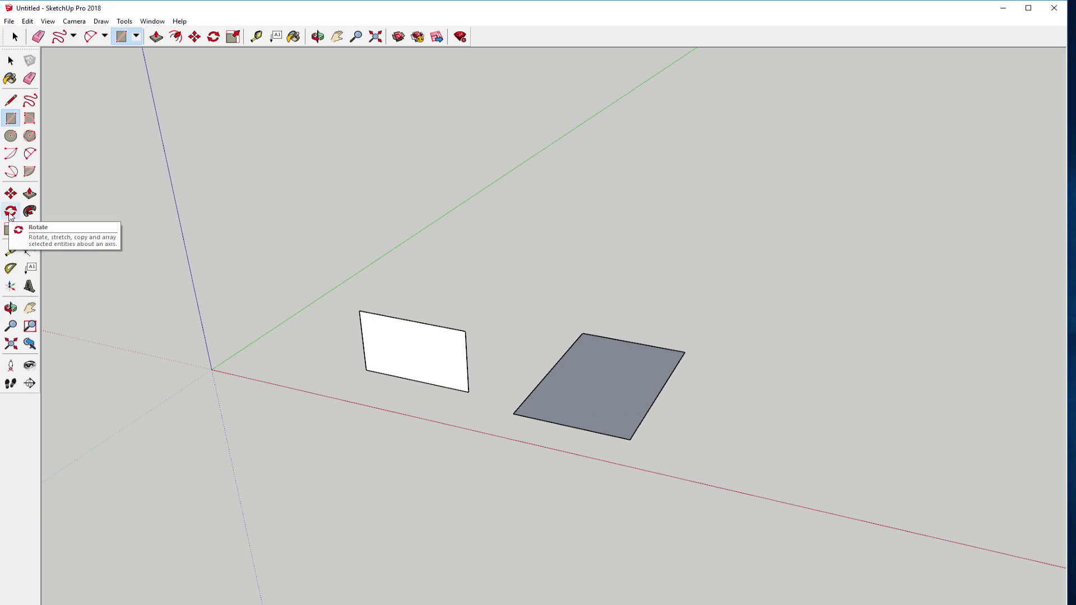
middle_click_drag(538, 422, 603, 392)
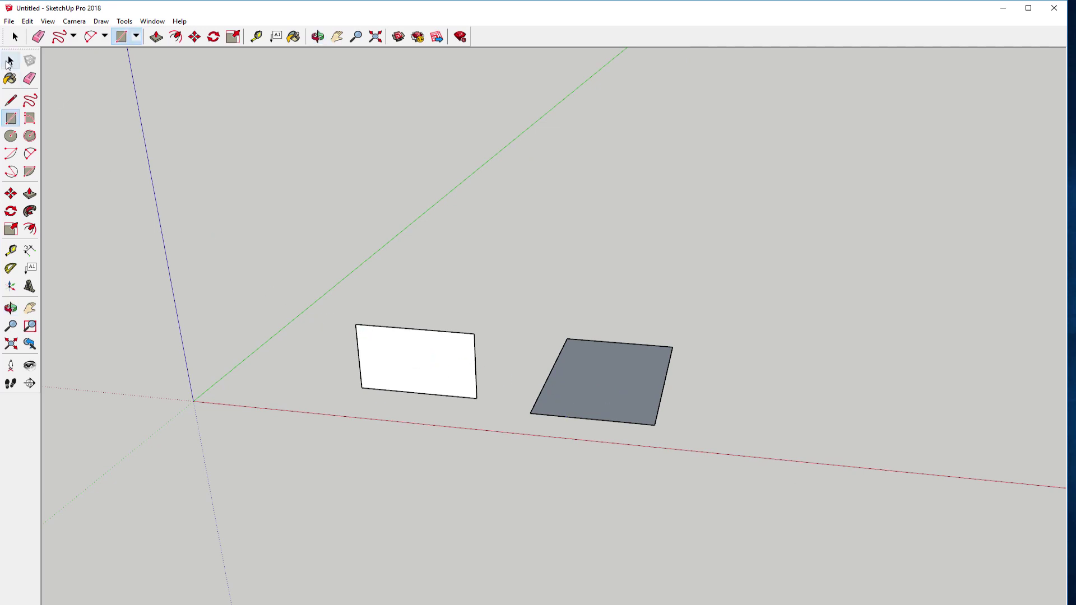
left_click(11, 60)
left_click_drag(322, 234, 744, 461)
key("Delete")
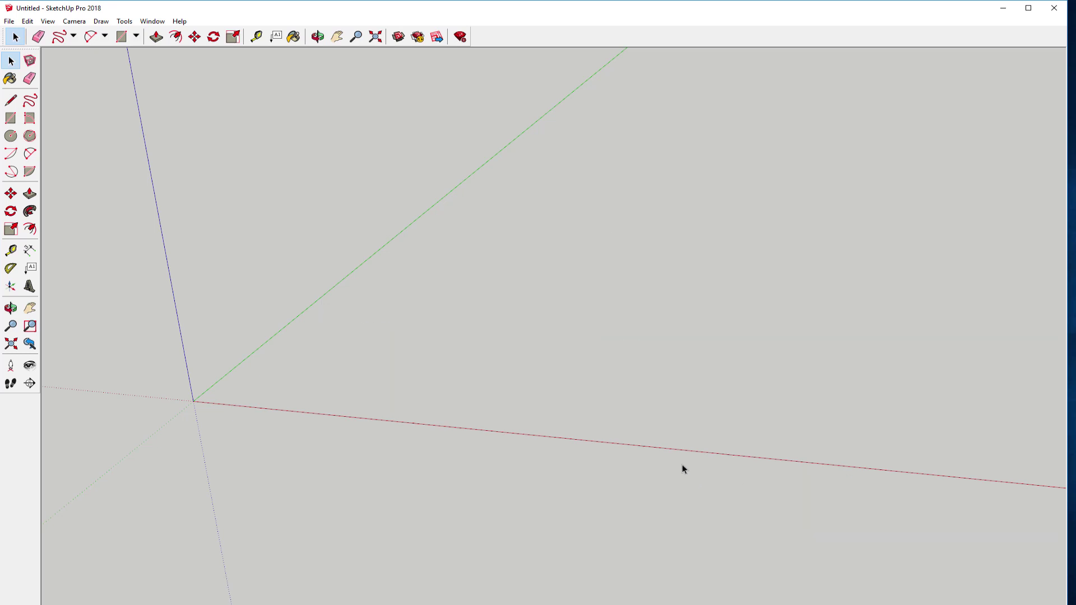
Step: Draw a pentagon near the origin, undo it, then redraw it with a small exact radius
left_click(30, 137)
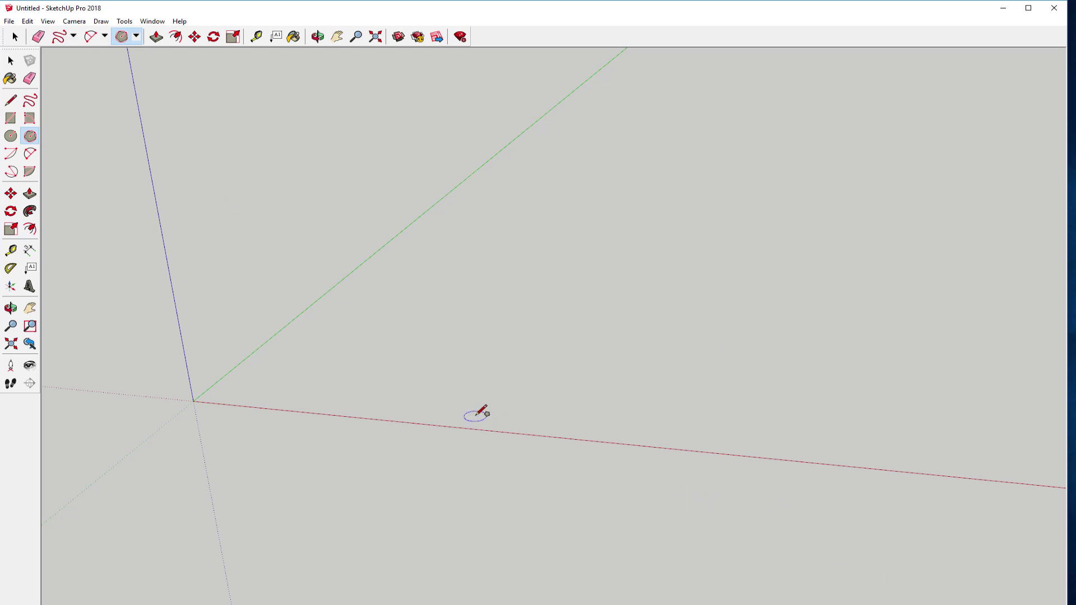
left_click(388, 378)
left_click(439, 398)
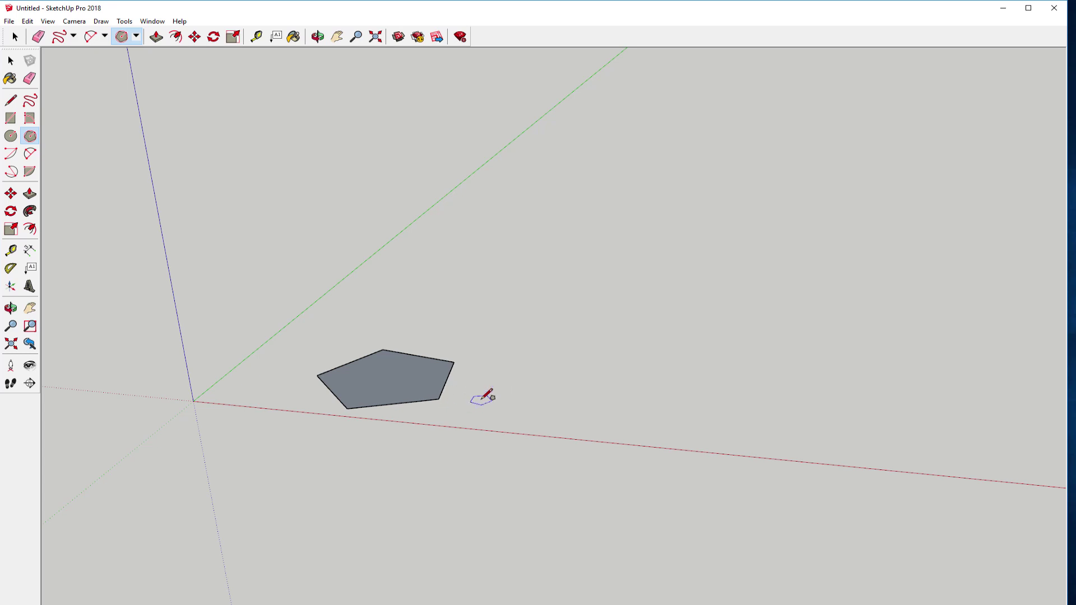
key("ctrl+z")
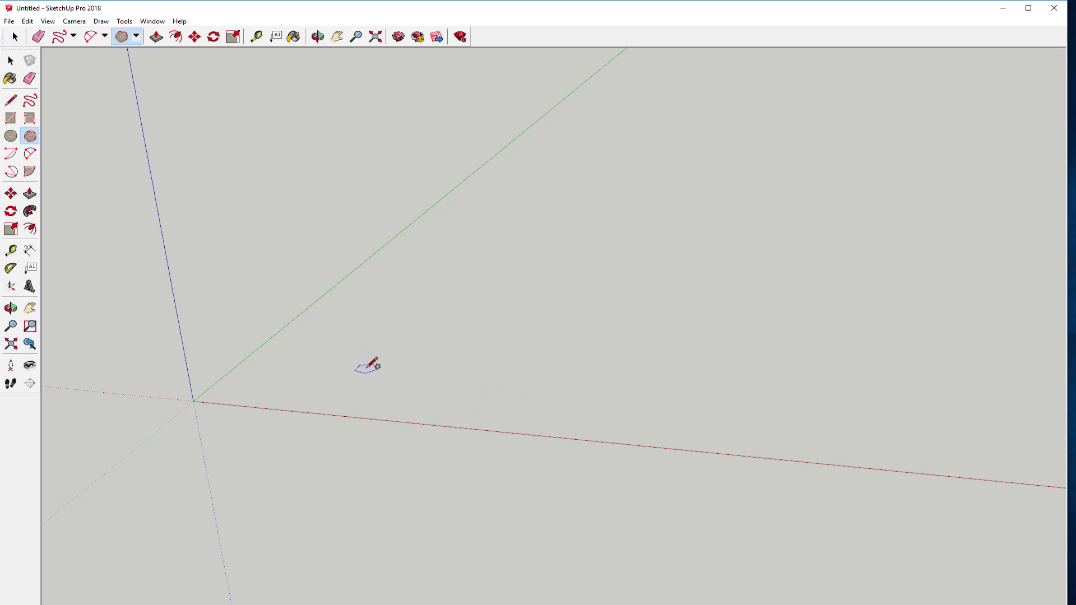
left_click(366, 369)
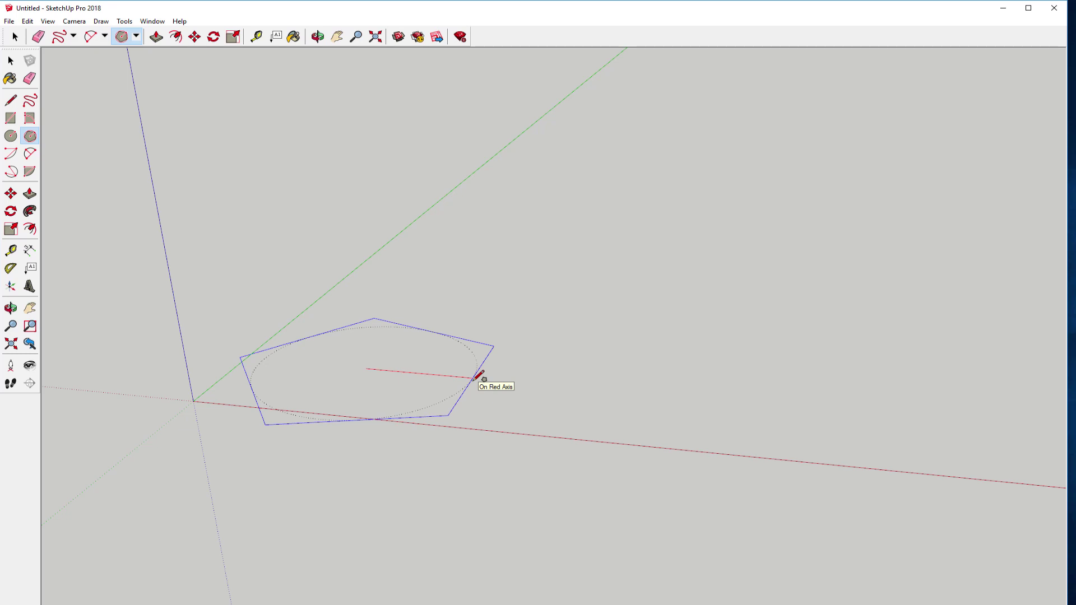
key("Return")
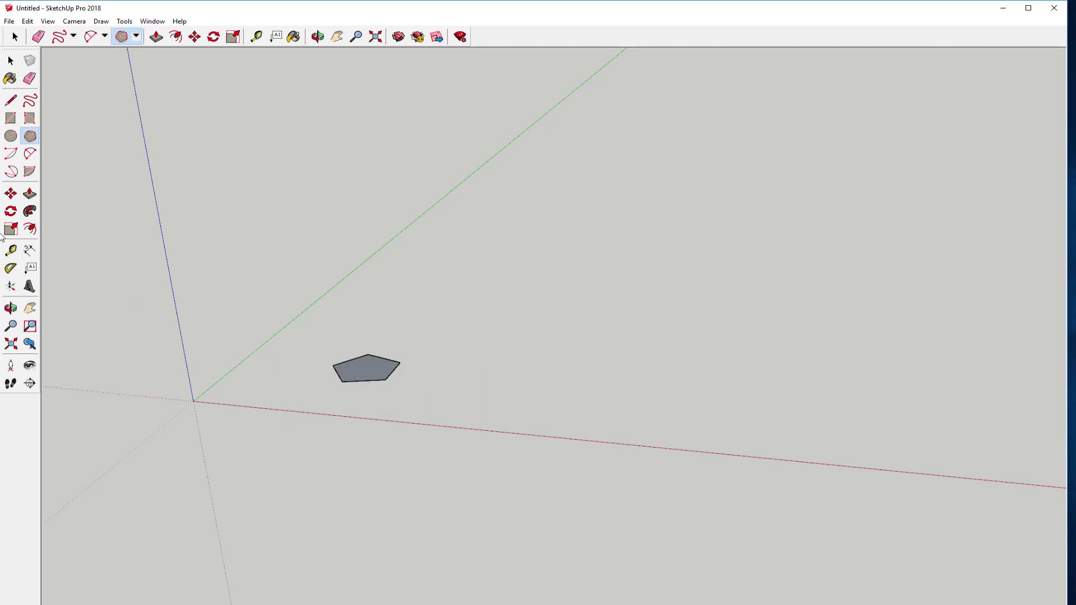
Step: Draw a large round polygon face to the right of the pentagon
left_click(30, 117)
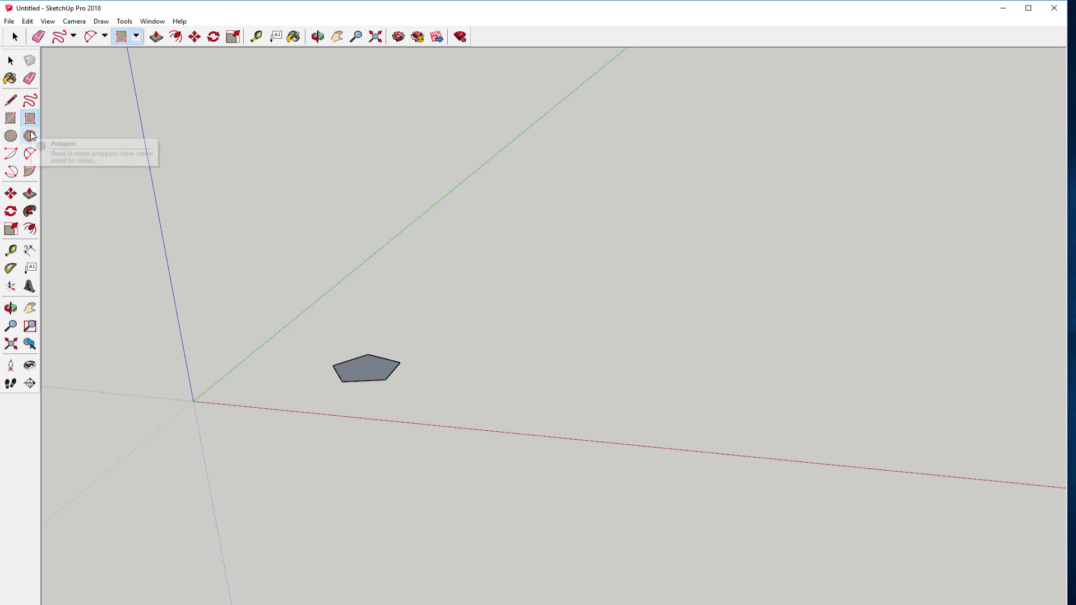
left_click(31, 138)
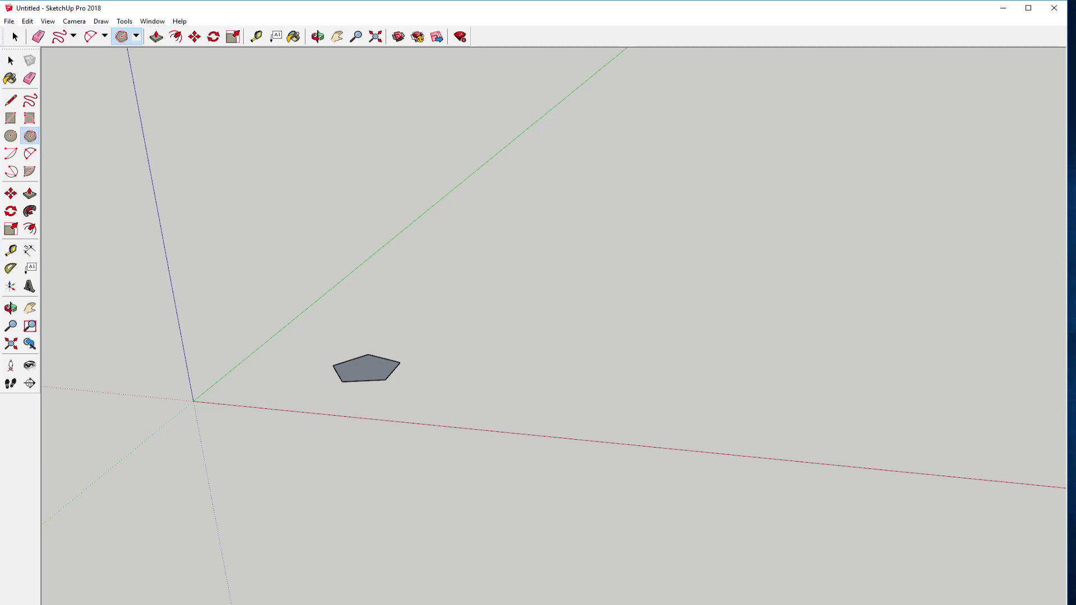
left_click(480, 384)
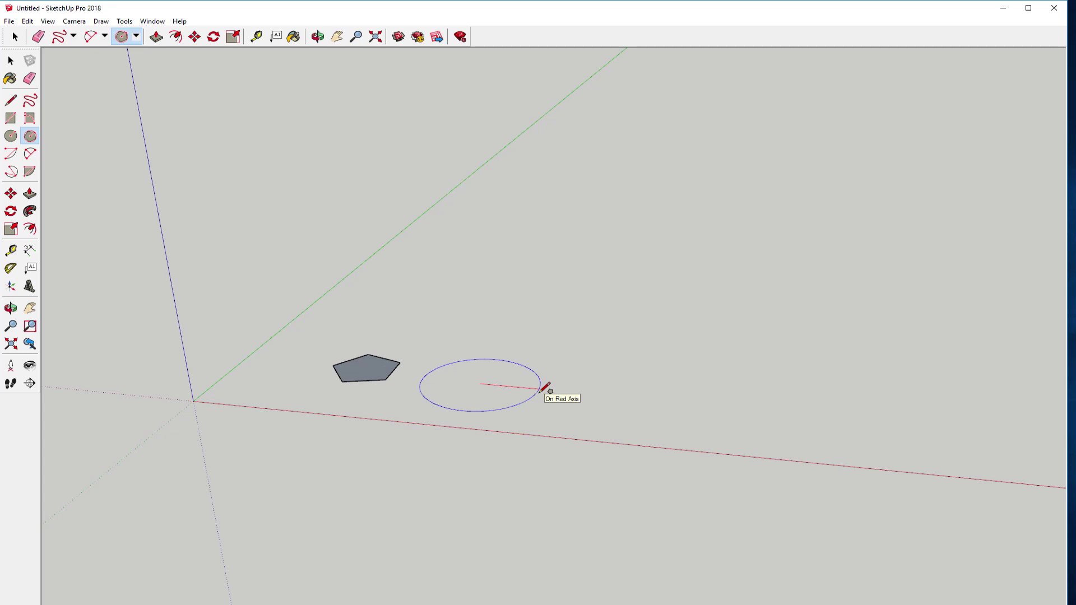
key("Return")
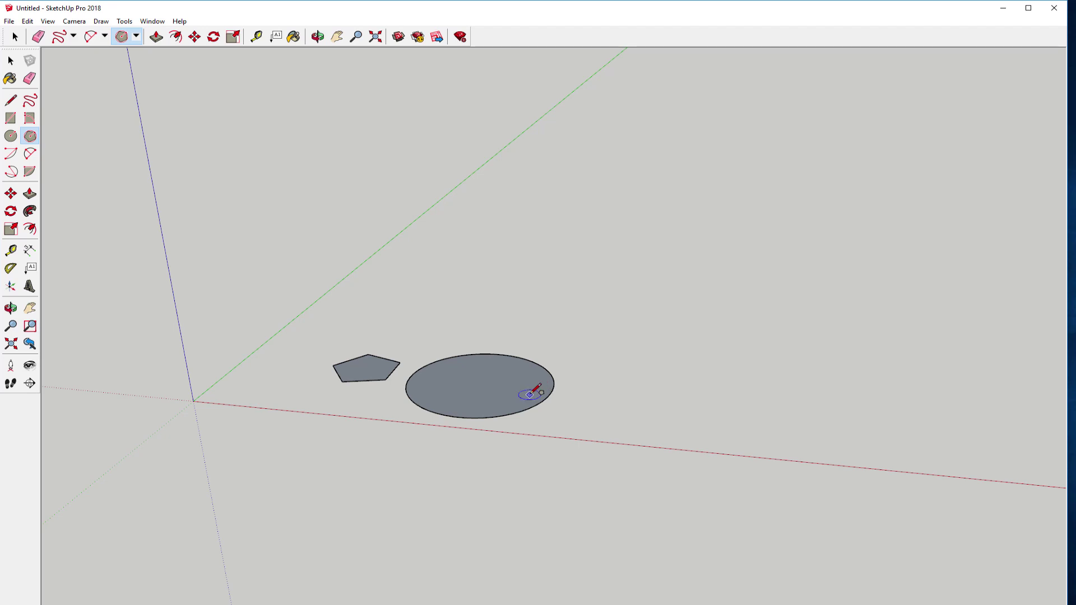
Step: Remove the round face and the pentagon, then orbit and zoom out over the empty ground
middle_click_drag(539, 392, 531, 485)
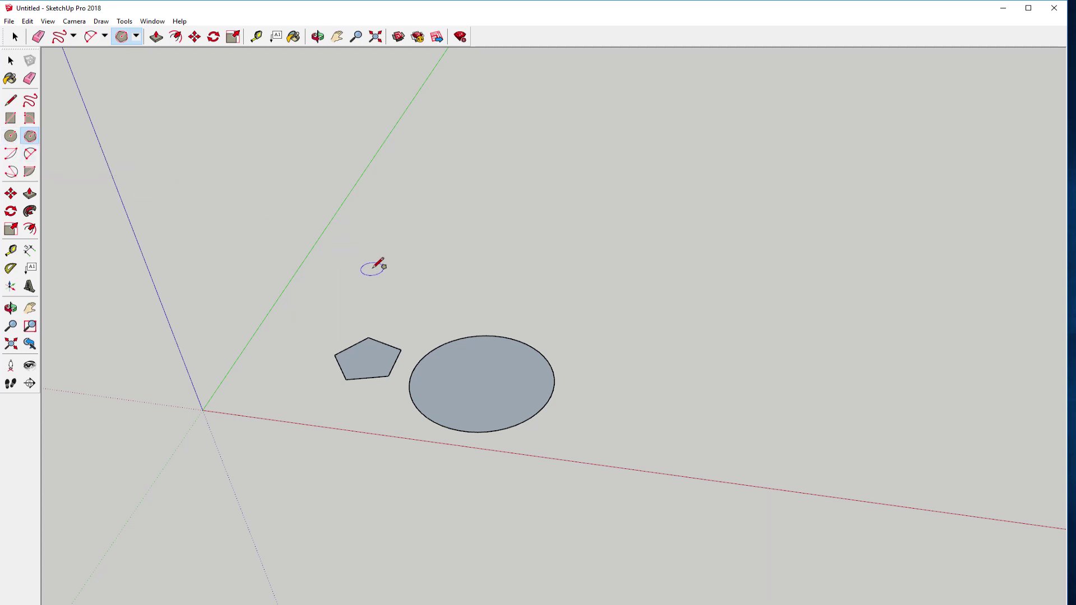
key("ctrl+z")
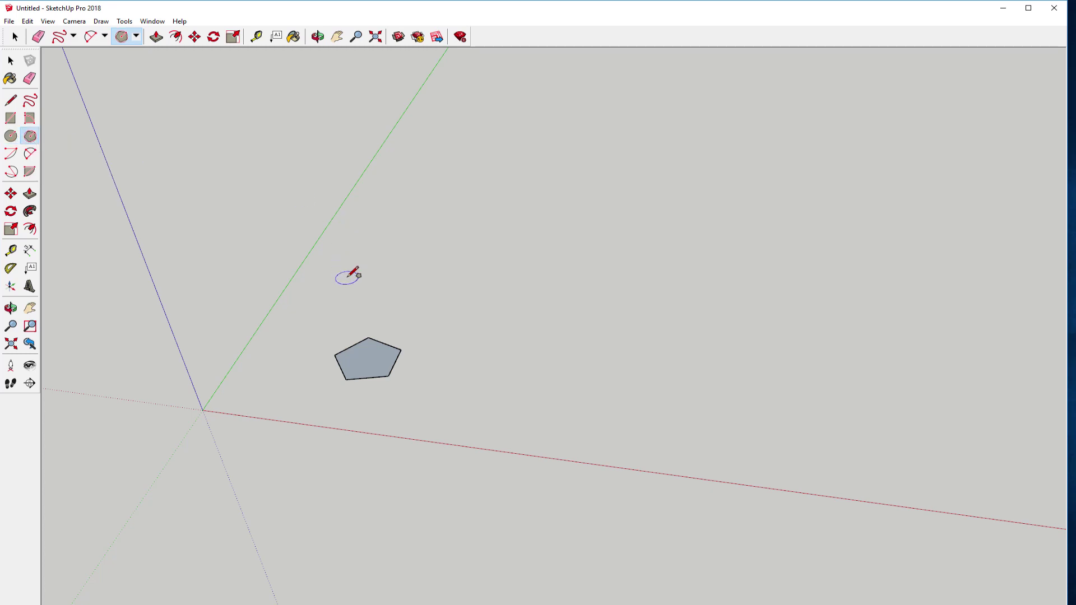
key("ctrl+z")
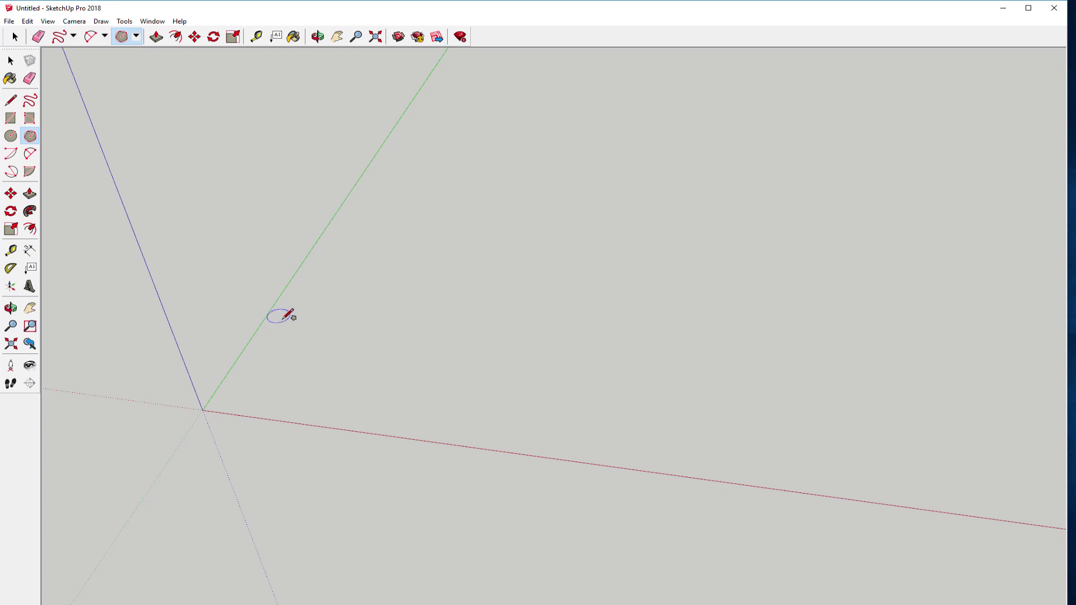
mouse_move(282, 315)
middle_mouse_down()
mouse_move(276, 295)
mouse_move(337, 378)
middle_mouse_up()
scroll(340, 375, "down", 1)
scroll(331, 377, "down", 1)
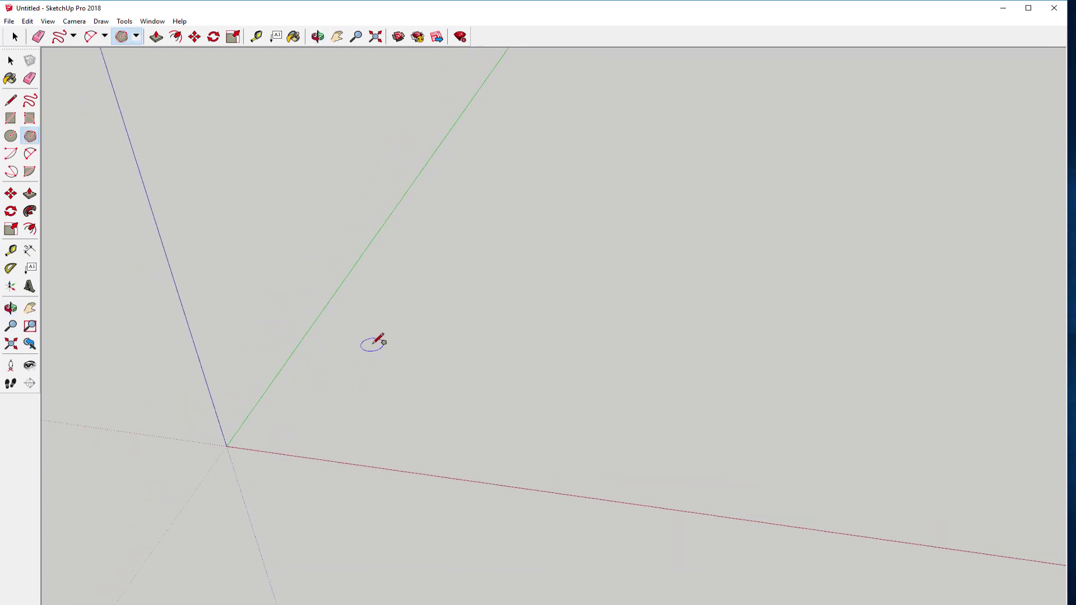
Step: Draw a rectangle face on the ground plane
left_click(11, 118)
left_click(337, 448)
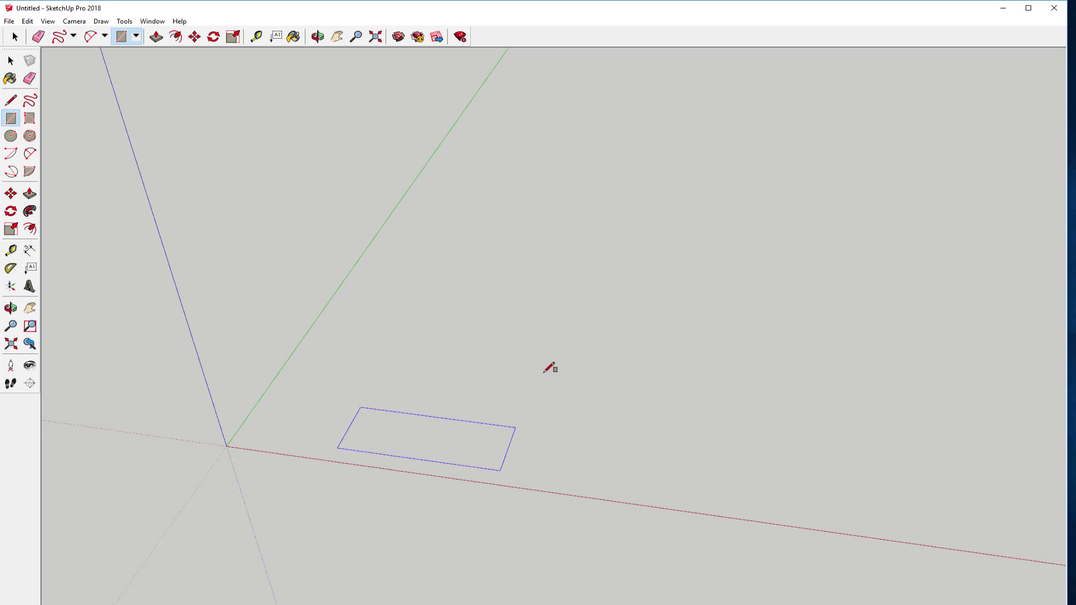
left_click(586, 306)
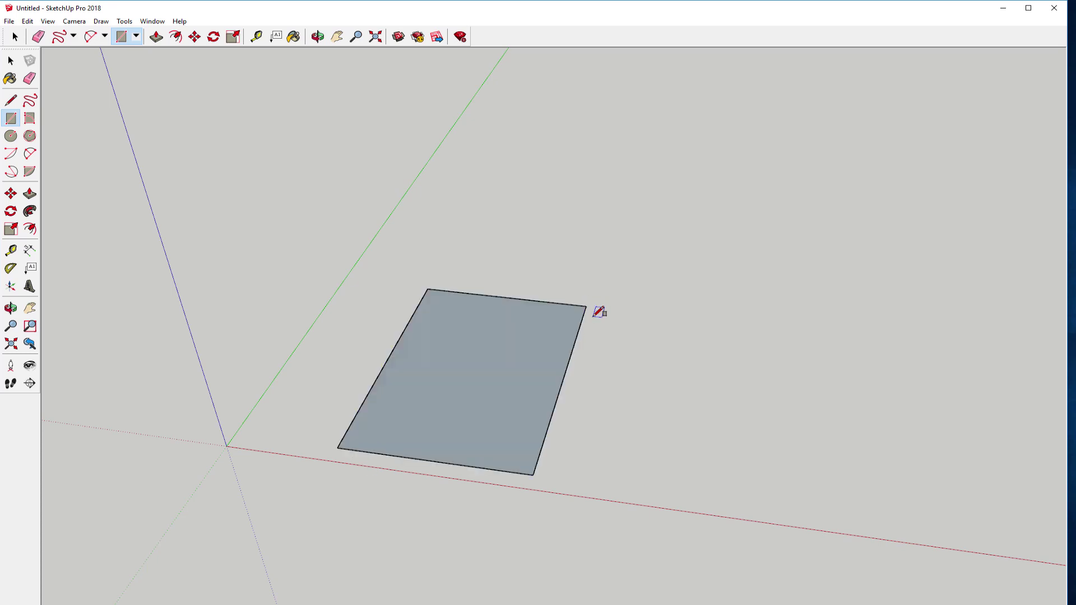
Step: Add a shallow 2-point arc along the rectangle's bottom edge
left_click(30, 153)
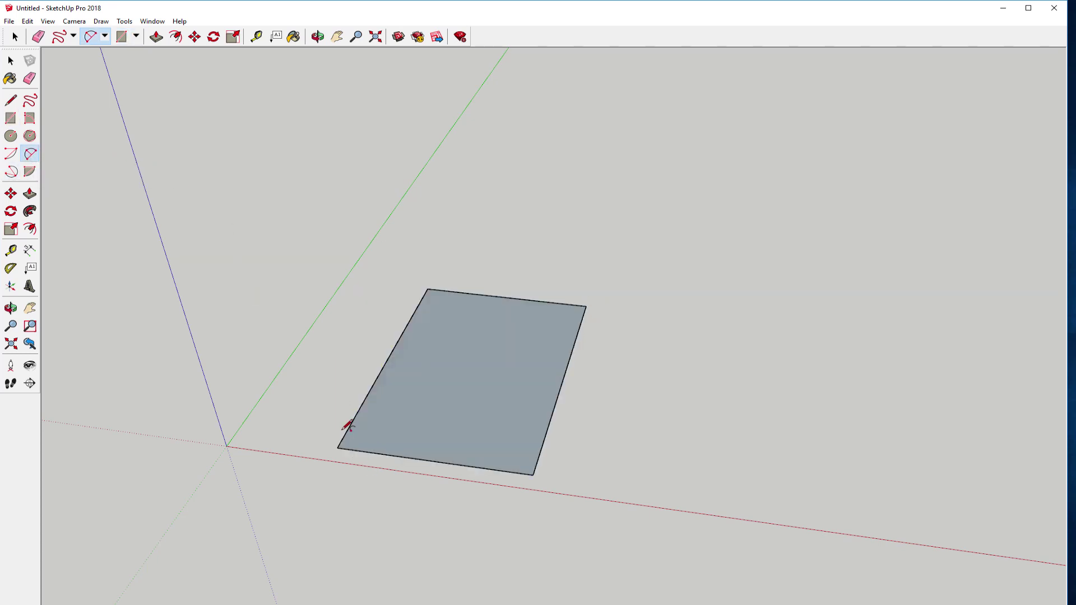
left_click(337, 447)
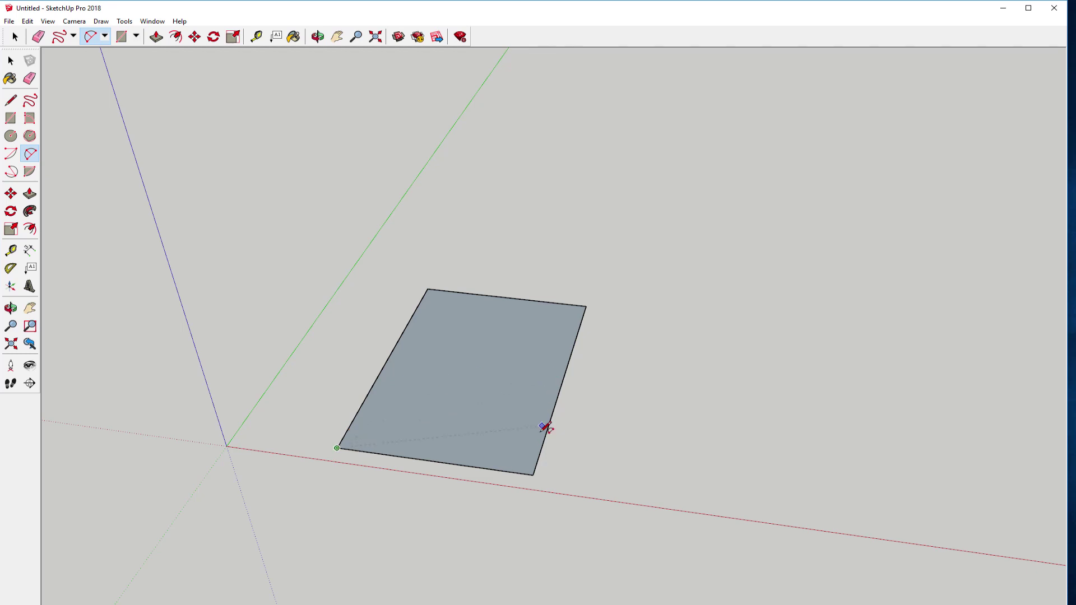
left_click(533, 475)
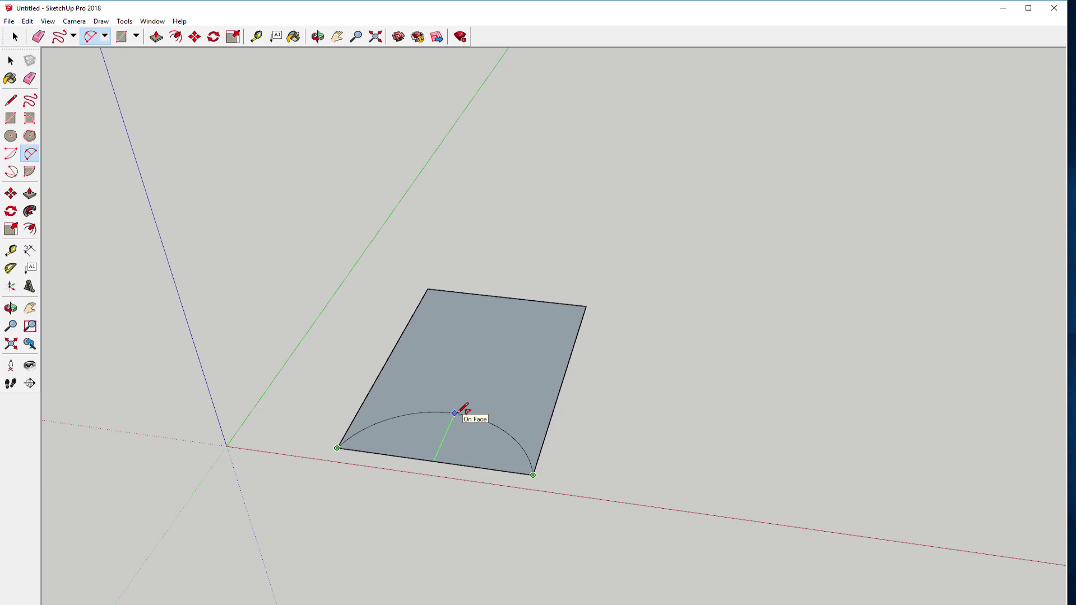
key("Return")
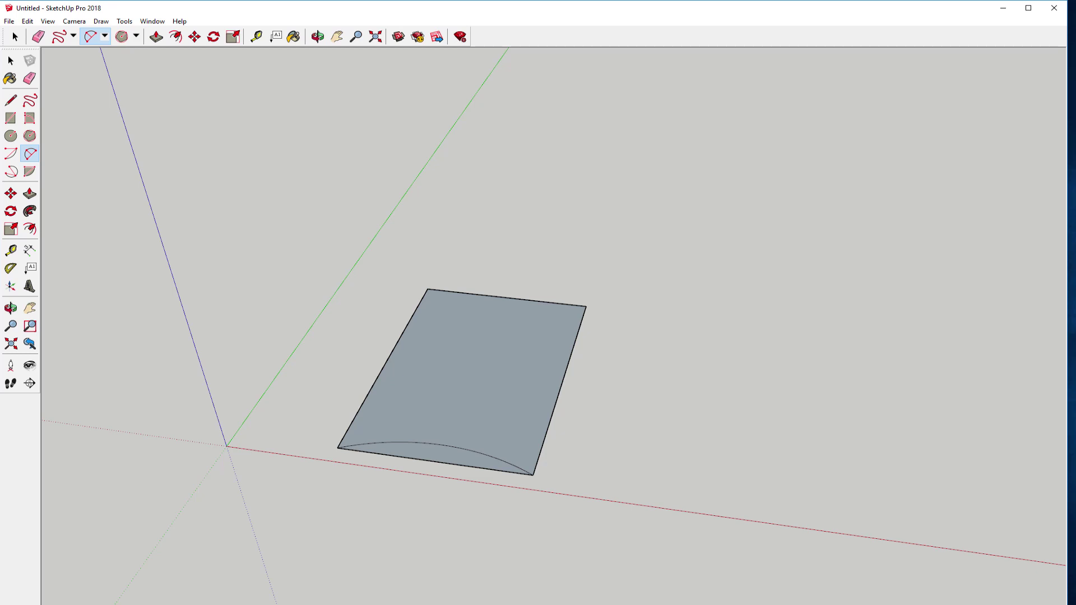
Step: Try an inward arc along the right edge, inspect it, then undo it
left_click(532, 475)
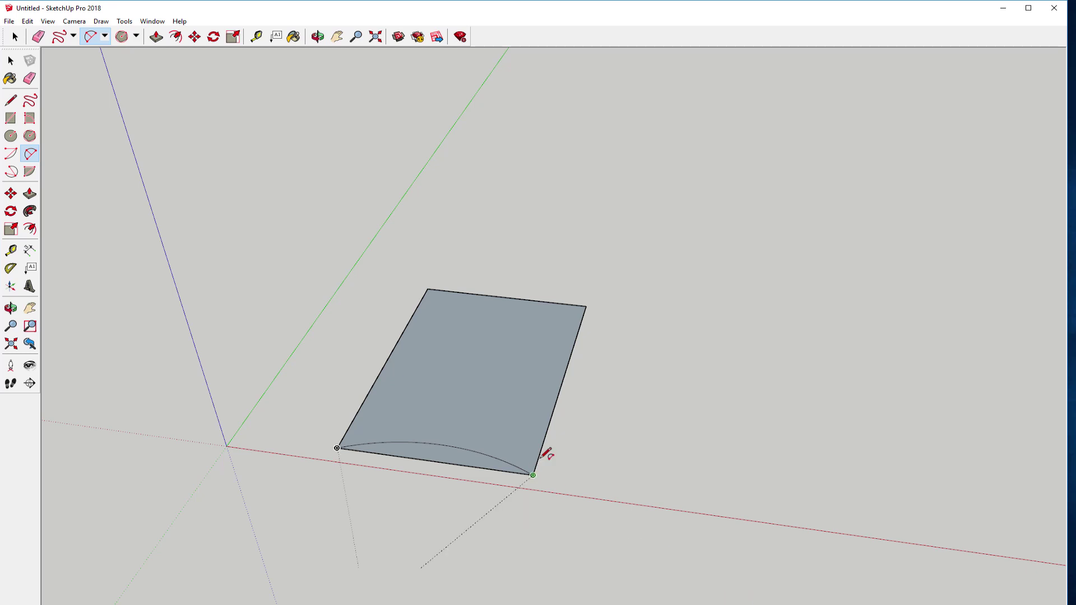
left_click(585, 306)
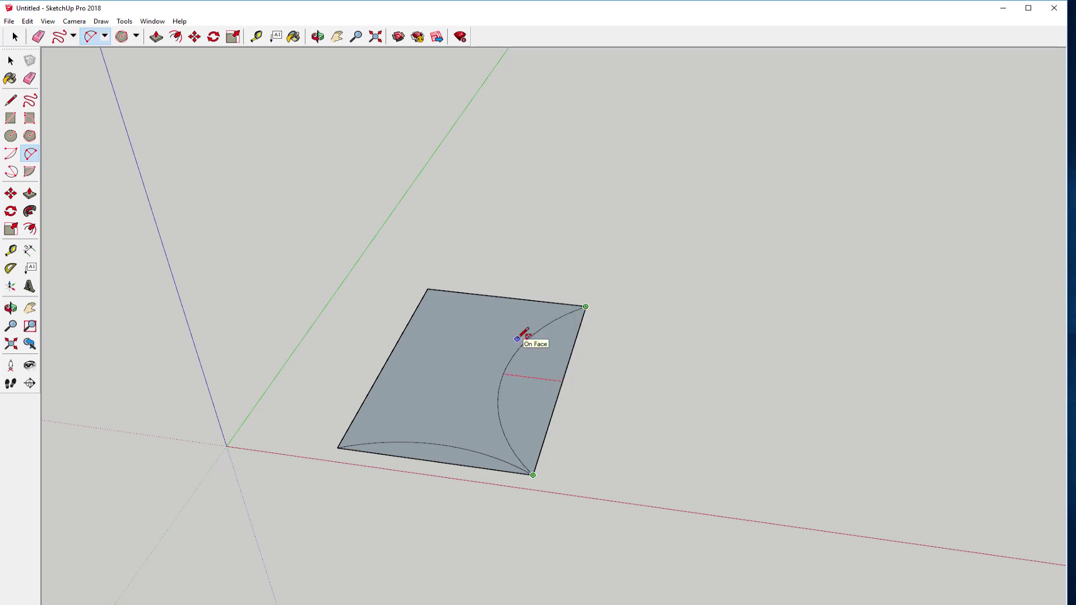
left_click(517, 338)
scroll(510, 399, "up", 2)
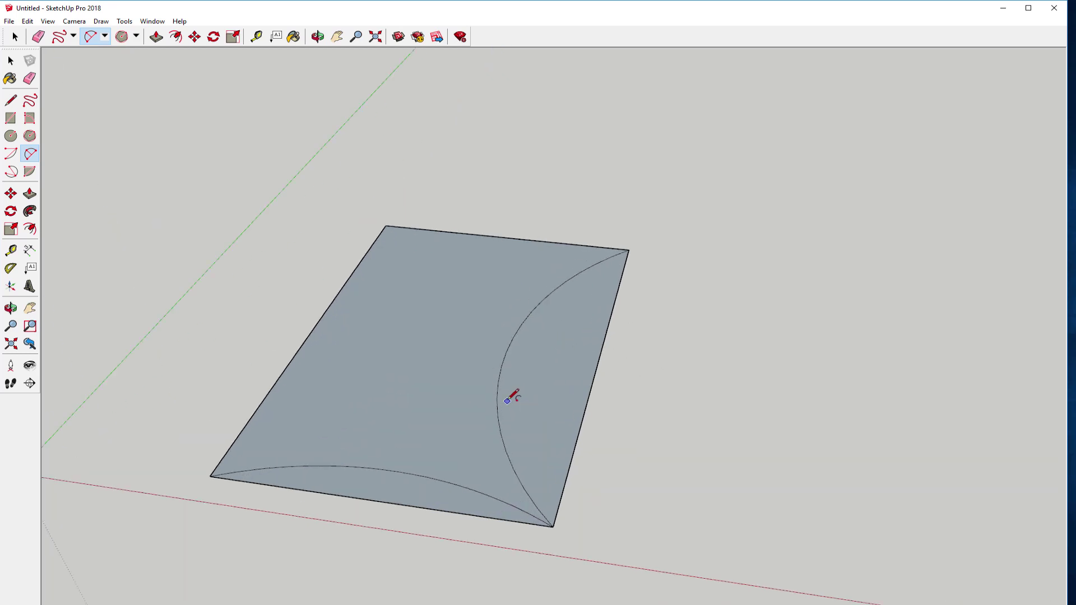
scroll(506, 398, "up", 3)
scroll(505, 398, "up", 1)
scroll(476, 356, "up", 2)
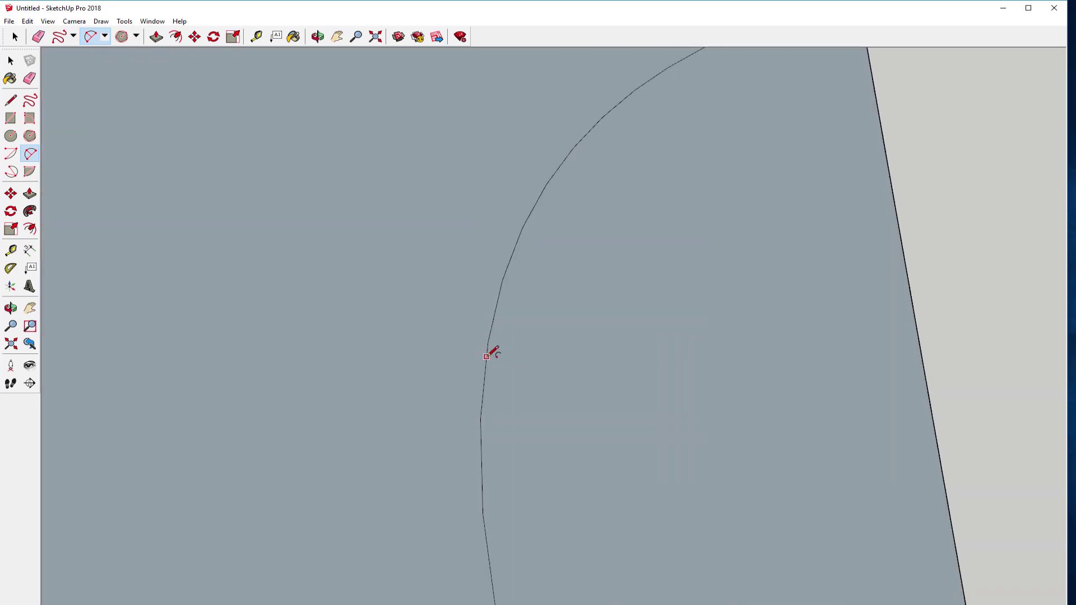
scroll(488, 359, "down", 3)
scroll(491, 373, "down", 4)
scroll(330, 484, "up", 1)
scroll(403, 457, "up", 2)
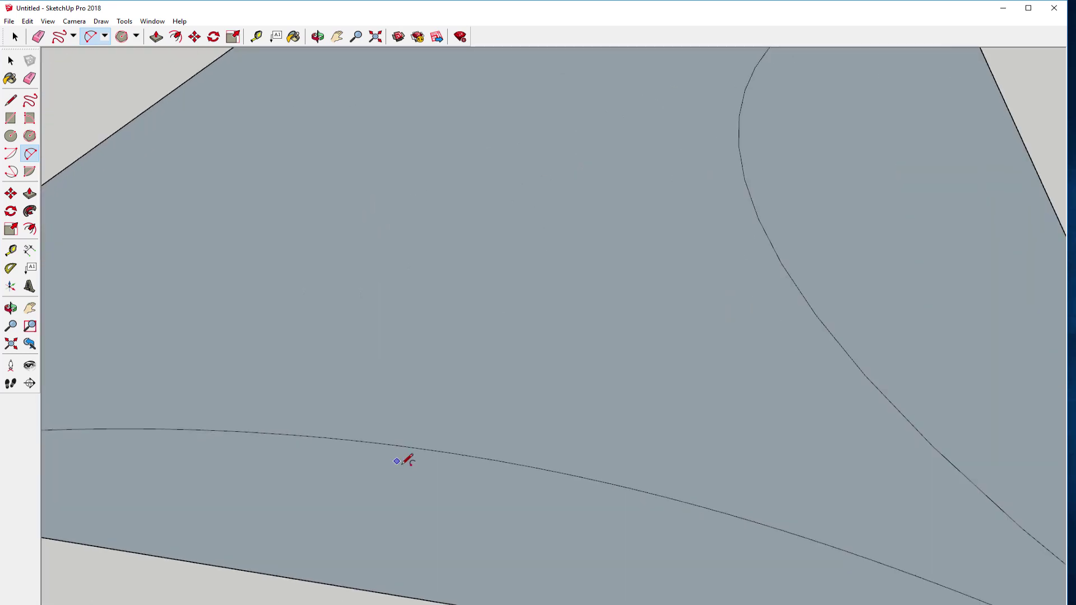
scroll(432, 463, "up", 2)
scroll(432, 465, "down", 3)
scroll(504, 426, "down", 1)
scroll(672, 364, "down", 1)
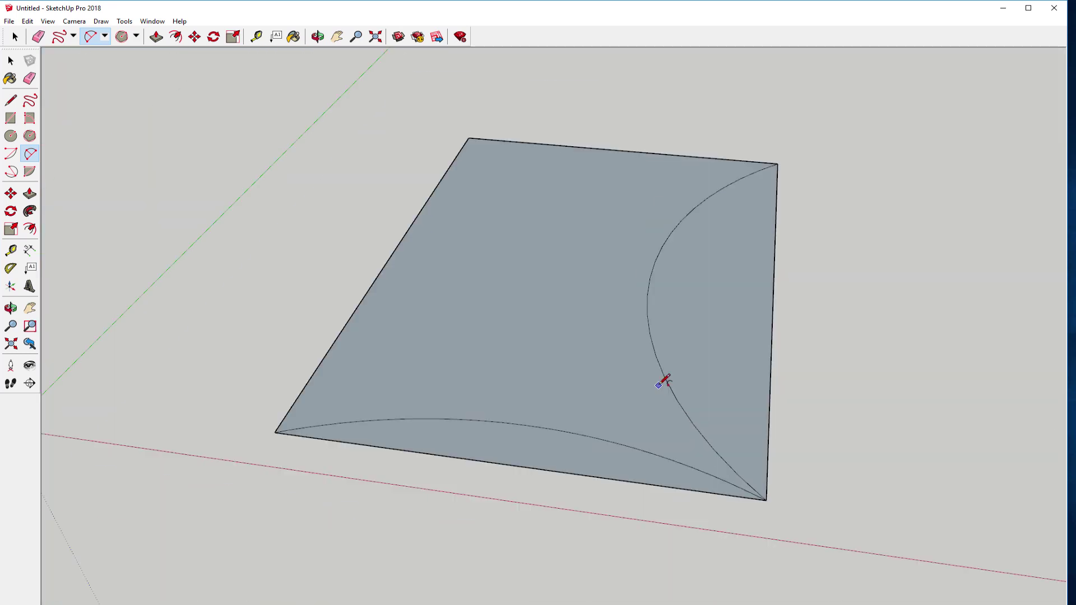
scroll(694, 353, "down", 1)
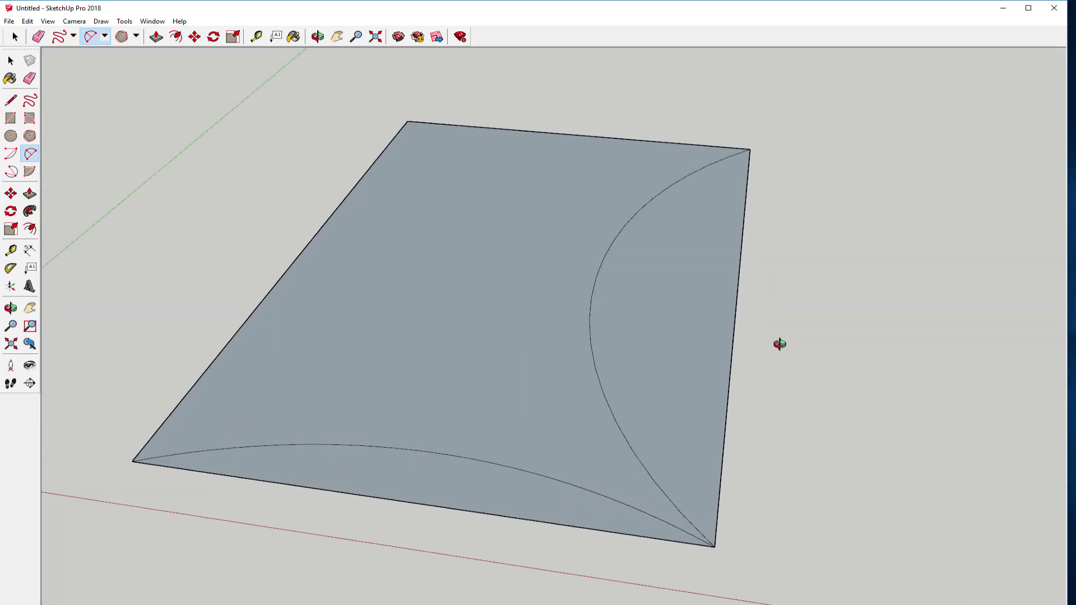
scroll(784, 340, "up", 2)
key("ctrl+z")
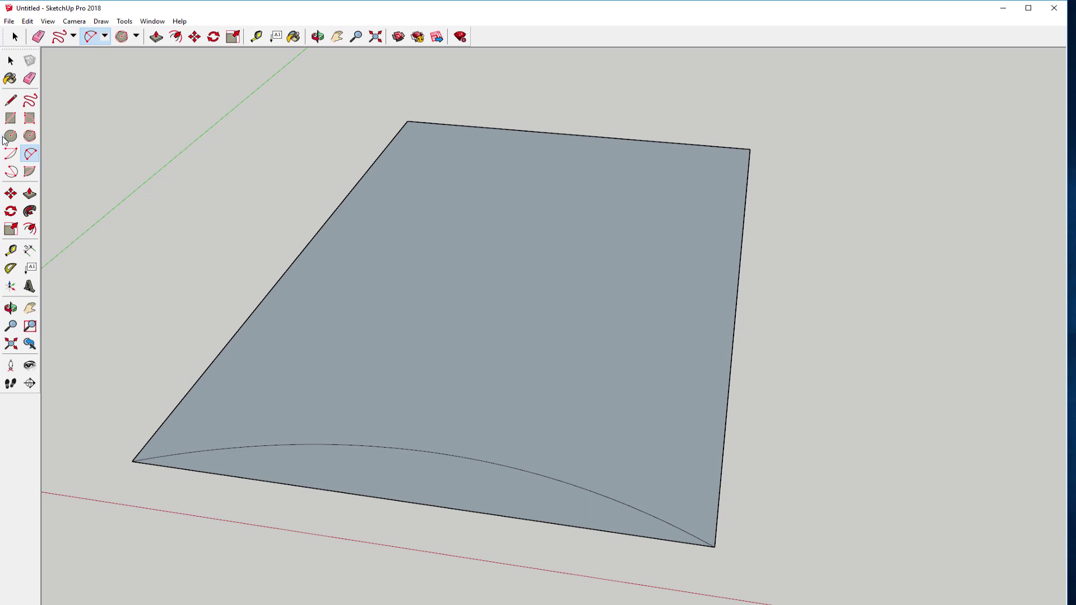
left_click(28, 137)
left_click(714, 547)
left_click(749, 149)
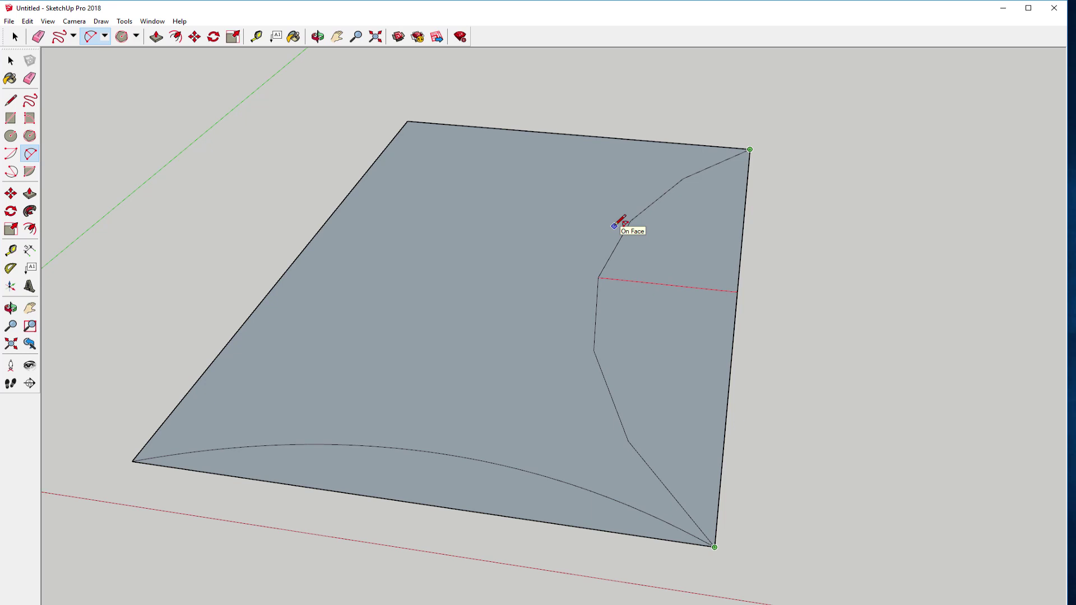
left_click(615, 226)
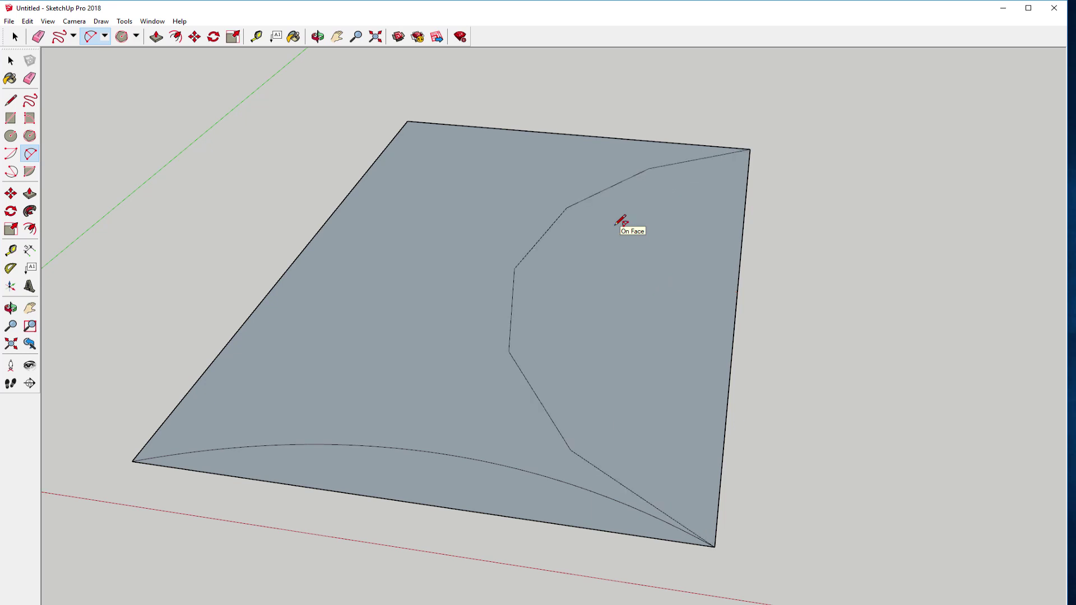
scroll(631, 247, "down", 2)
middle_click_drag(697, 266, 546, 293)
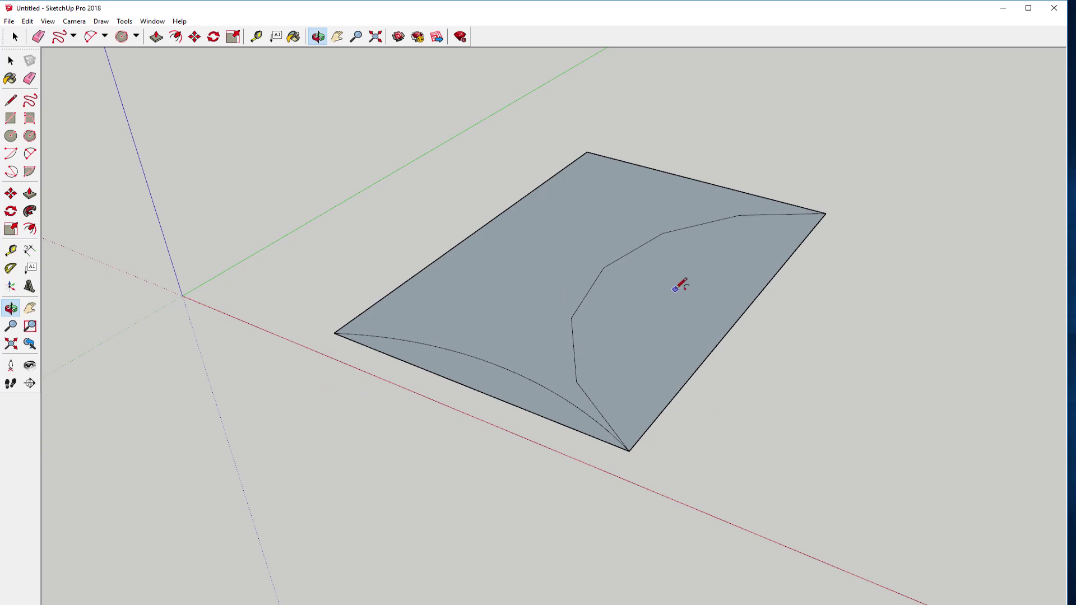
key("ctrl+z")
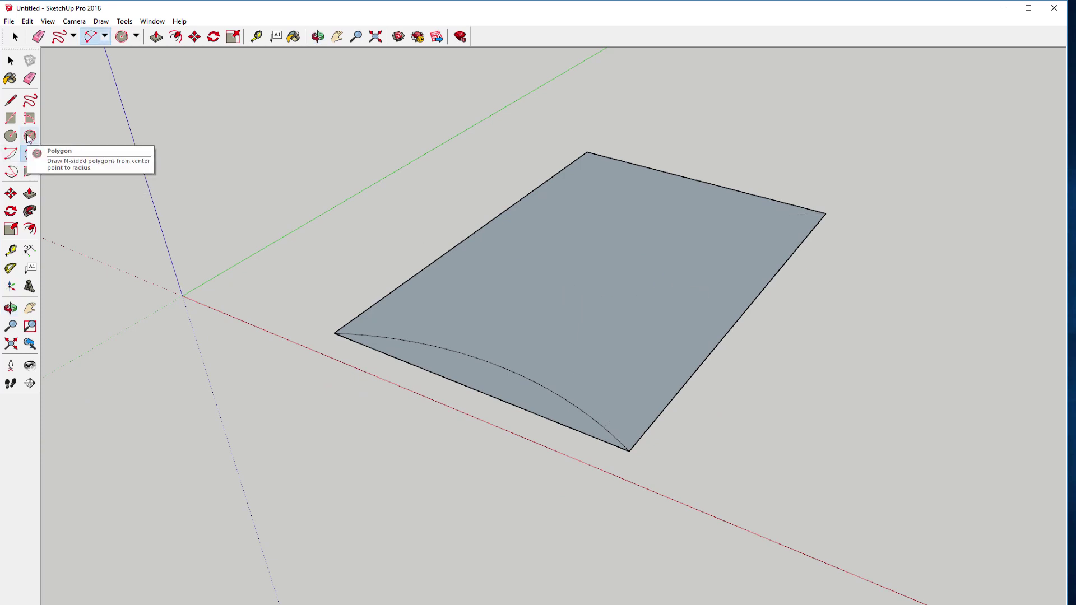
left_click(30, 137)
left_click(31, 157)
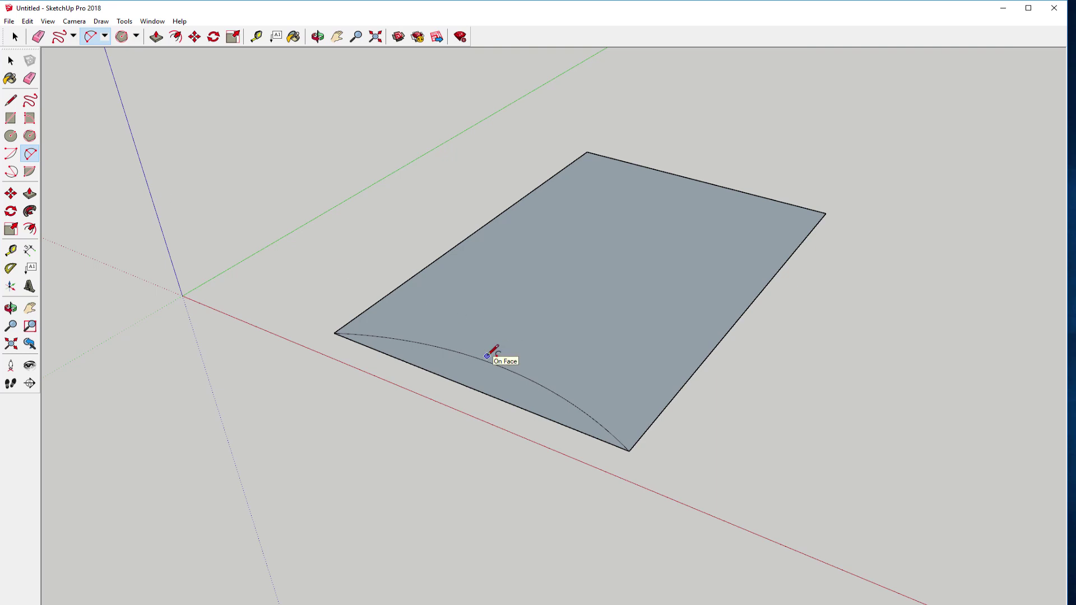